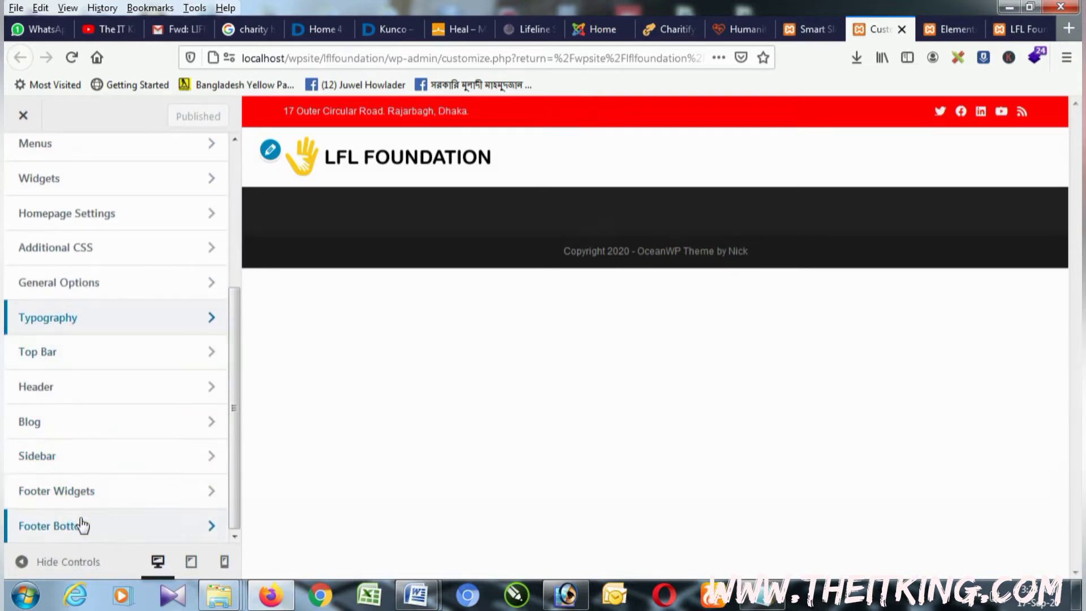
Replace the footer bottom's copyright text with "Copyright 2020 || LFL Foundation" and publish the change.
left_click(80, 523)
left_click(86, 352)
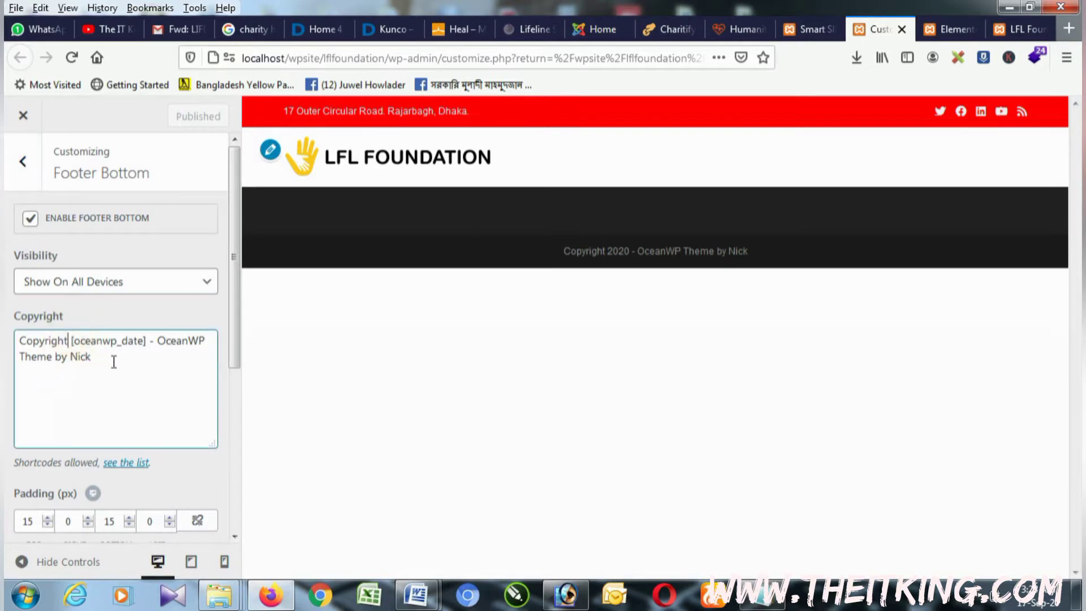
left_click(119, 373, "shift")
key("BackSpace")
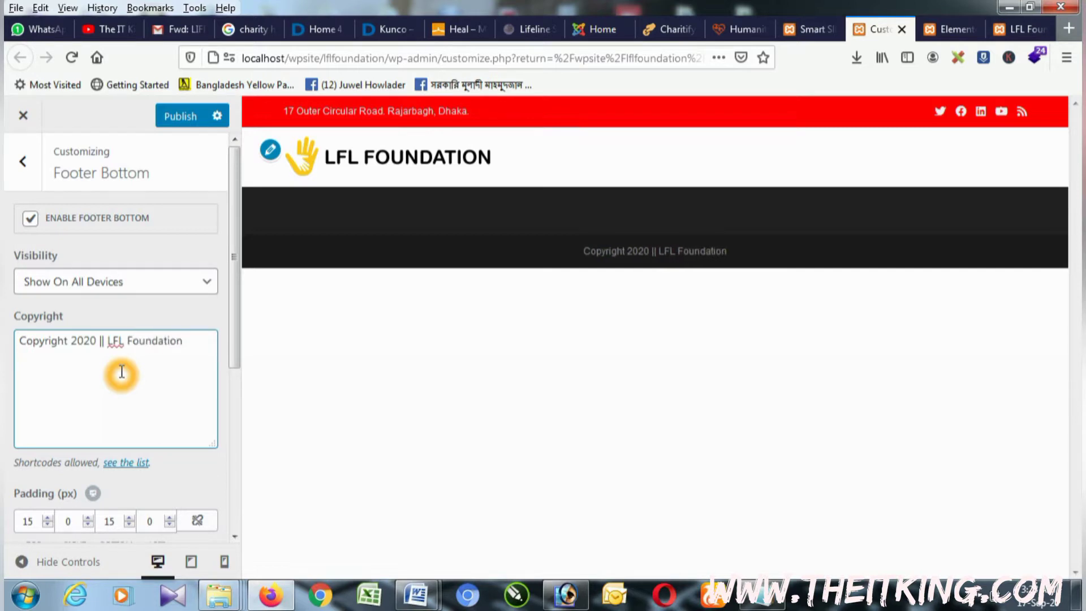
left_click(181, 117)
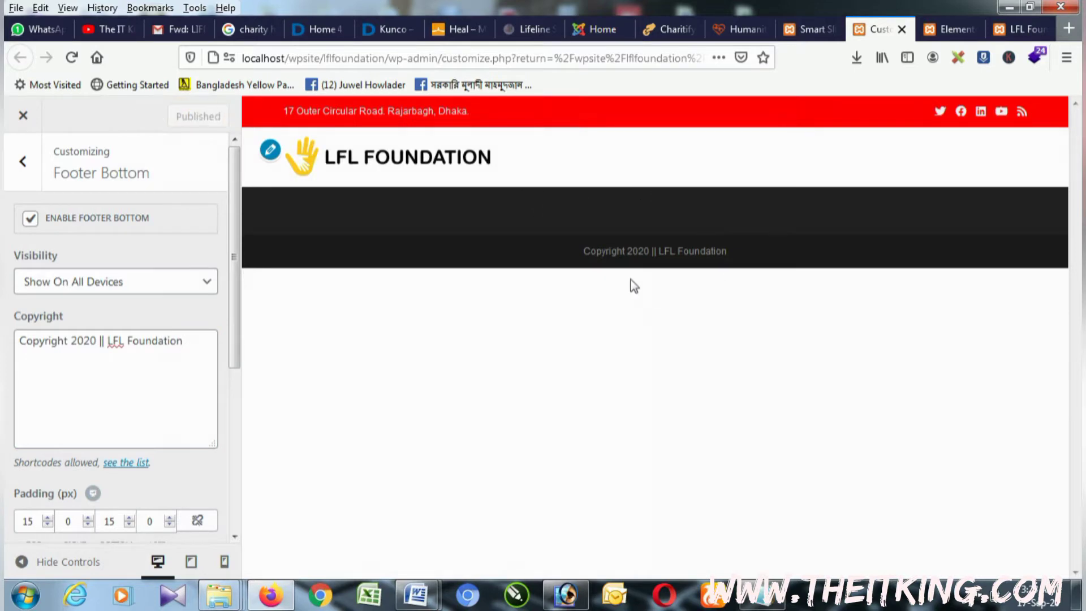
Reload the LFL Foundation page preview to check the published footer, and return to the page's Elementor editor.
left_click(1006, 33)
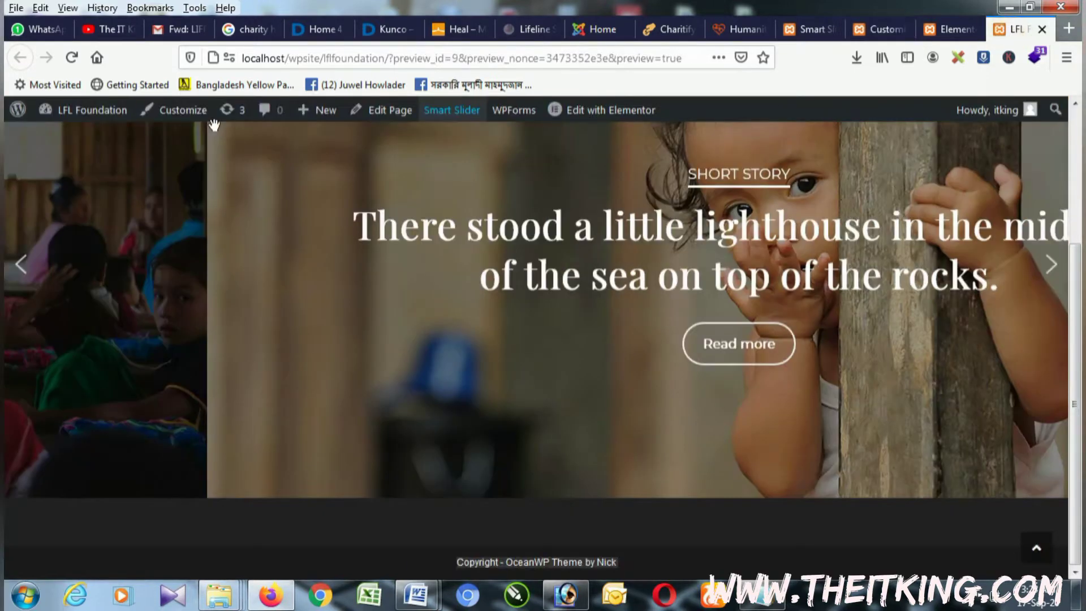
left_click(69, 57)
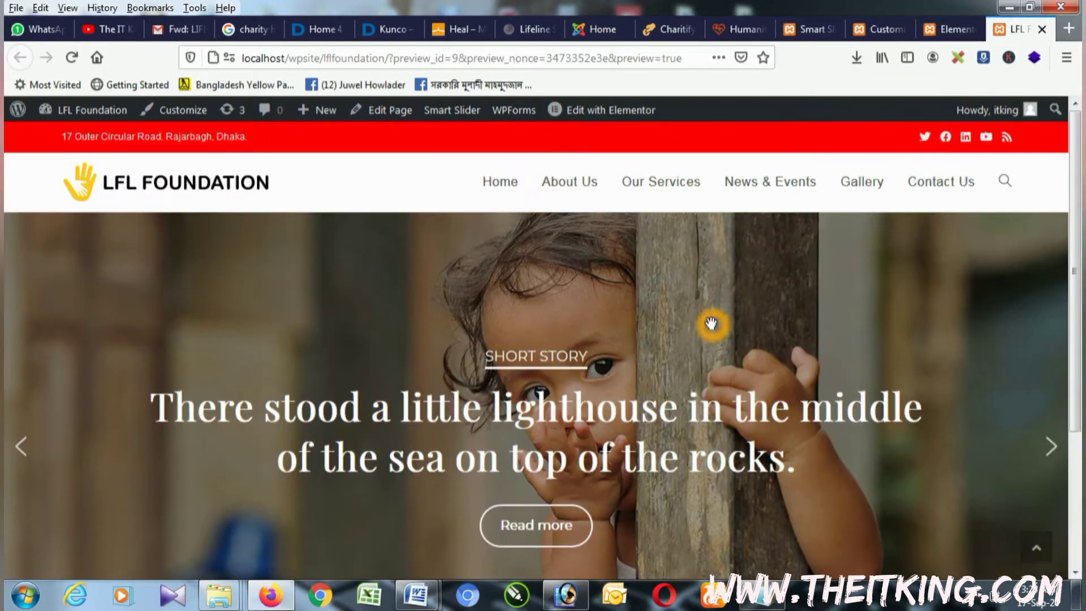
left_click(953, 35)
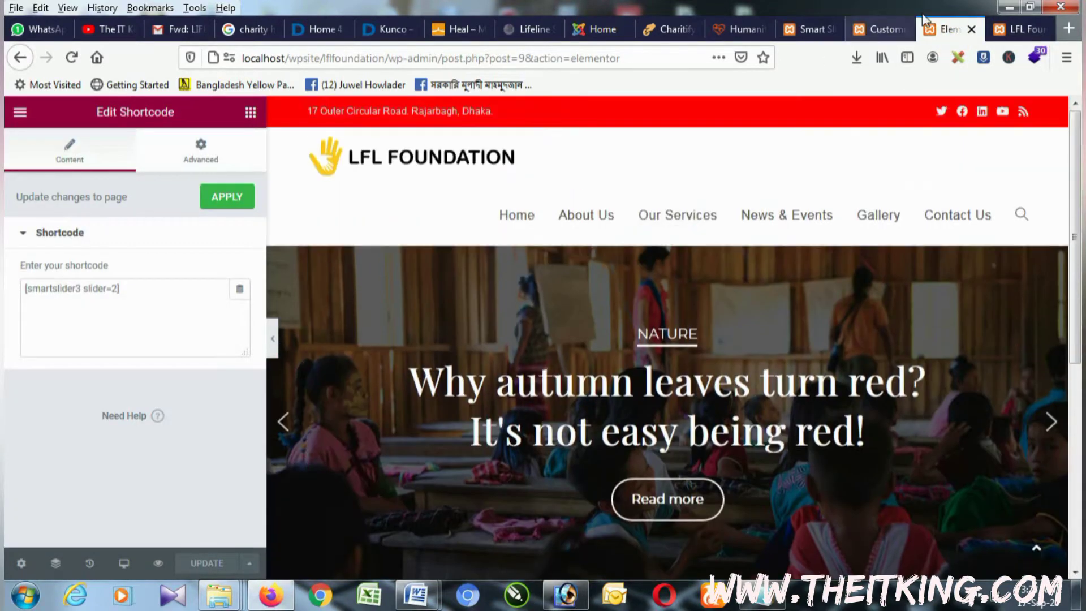
left_click(1018, 29)
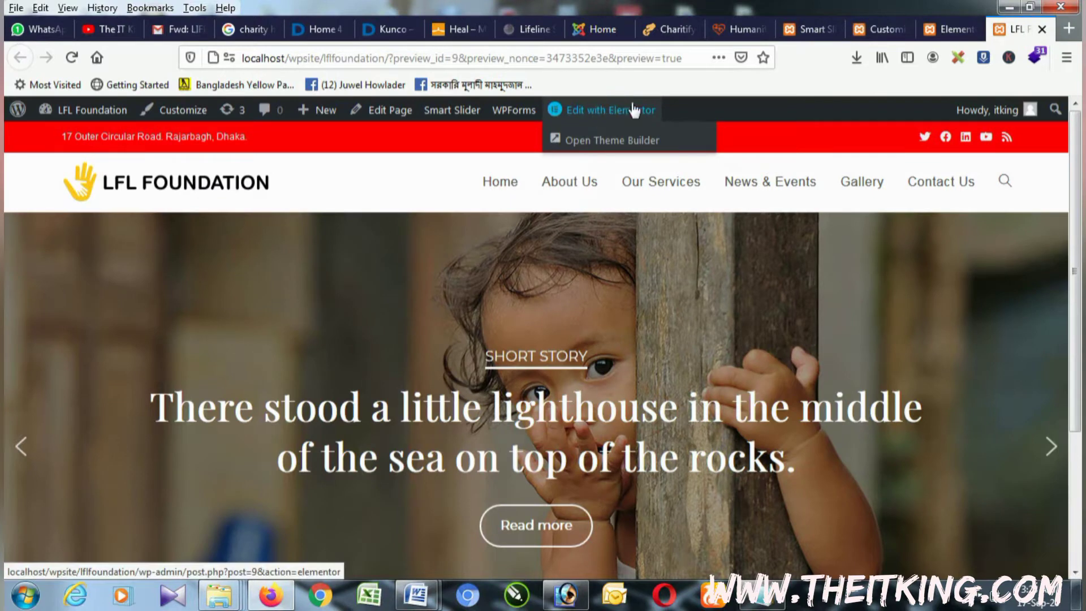
left_click(928, 26)
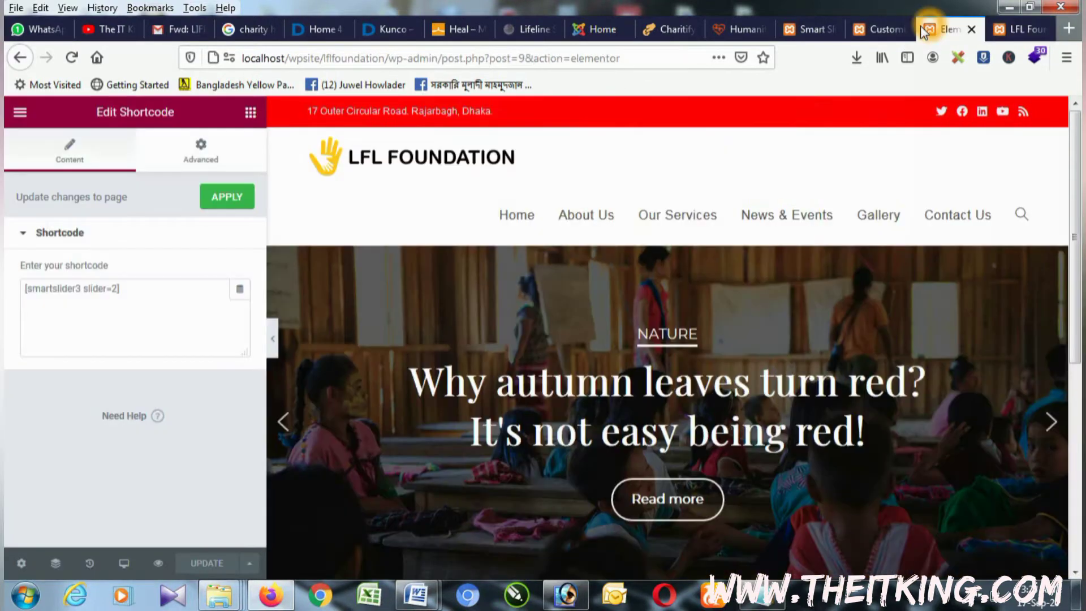
Examine the donation banner below the slider on the Kunco demo site as a design reference.
left_click(394, 31)
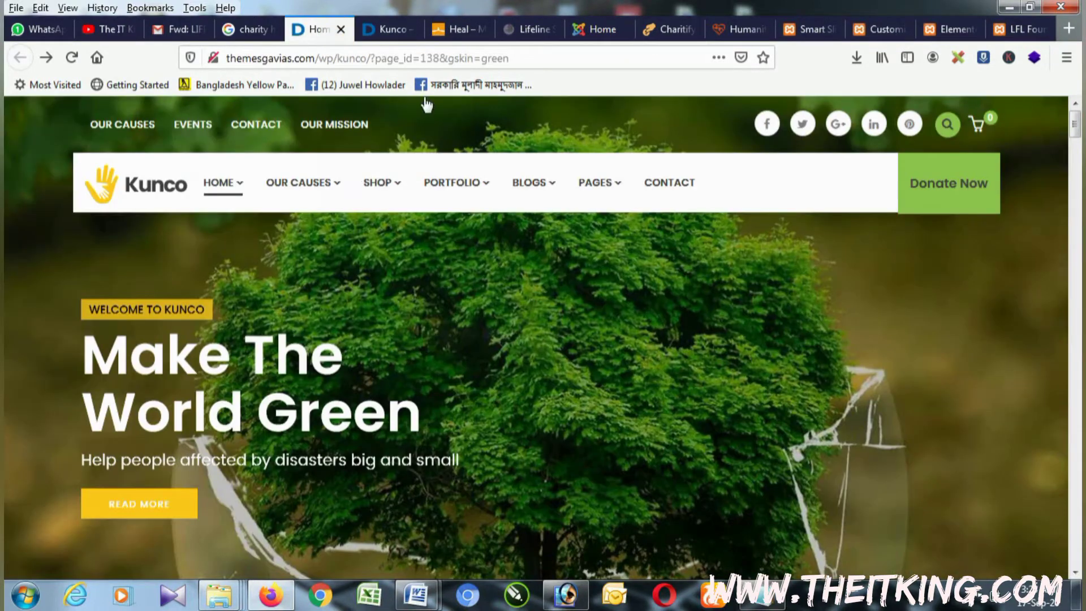
scroll(254, 288, "down", 6)
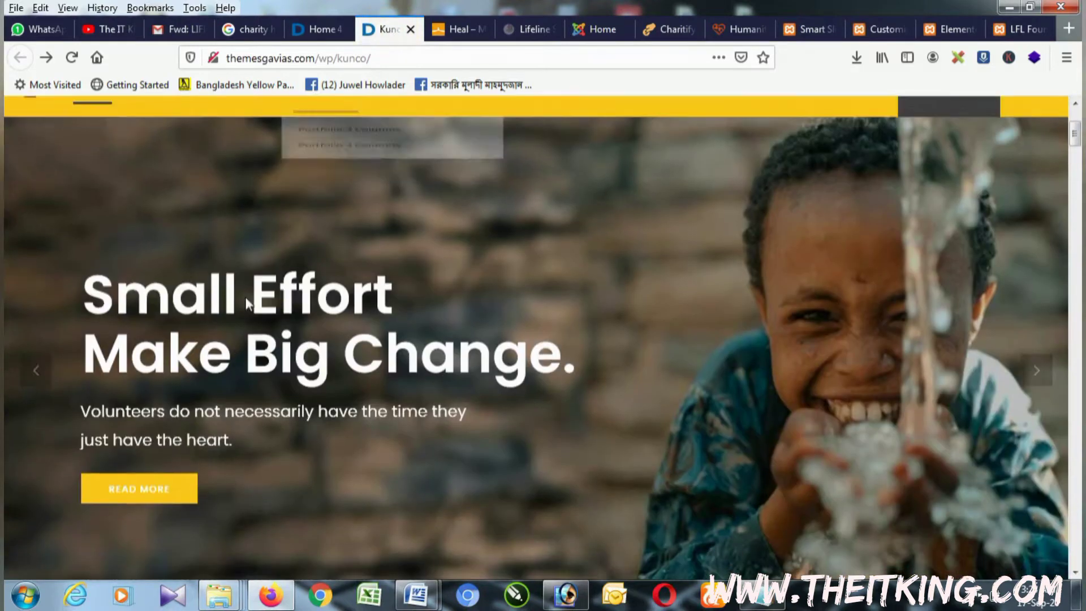
scroll(210, 324, "down", 2)
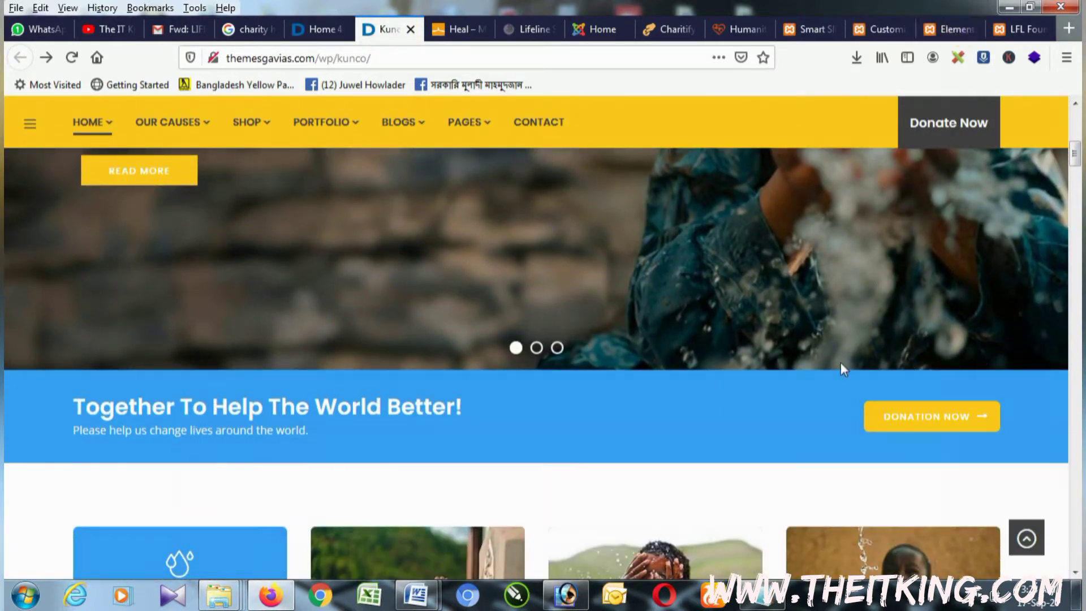
Add a two-column section with a wider first column below the slider in the Elementor editor.
left_click(960, 22)
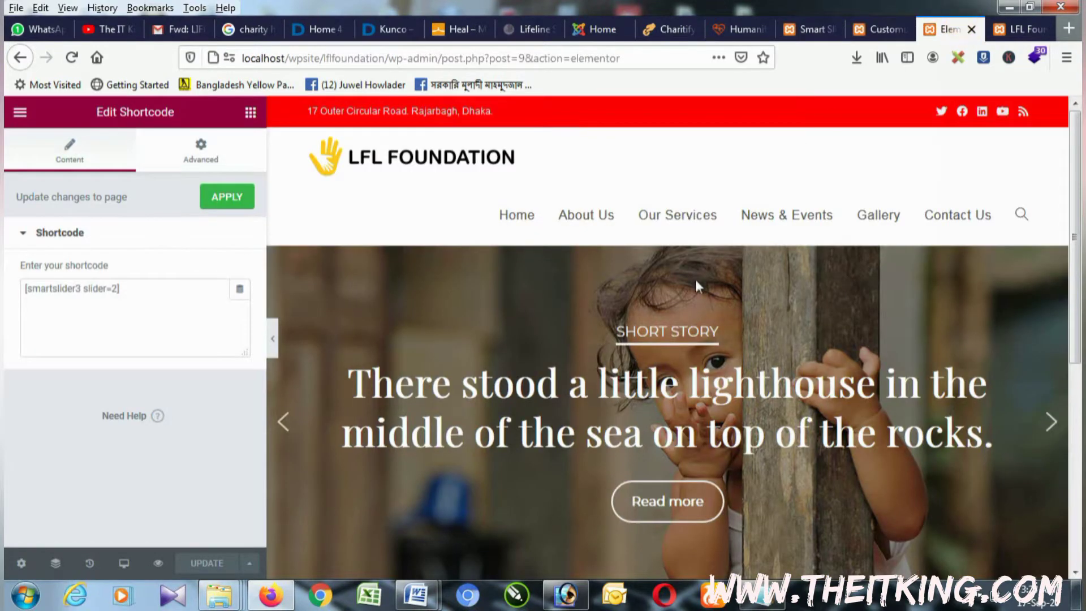
scroll(697, 273, "down", 5)
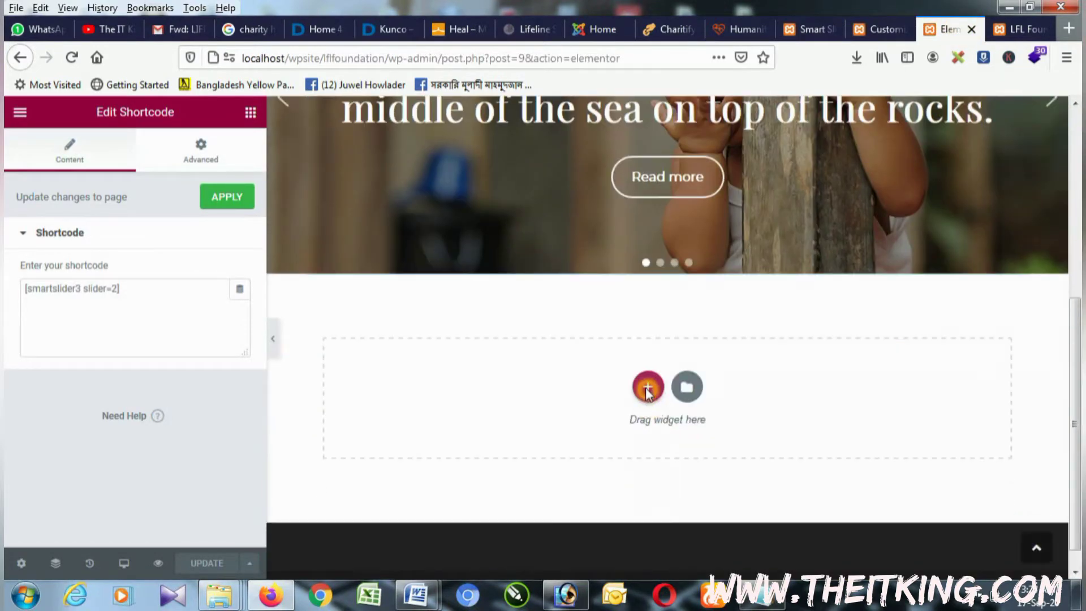
left_click(646, 400)
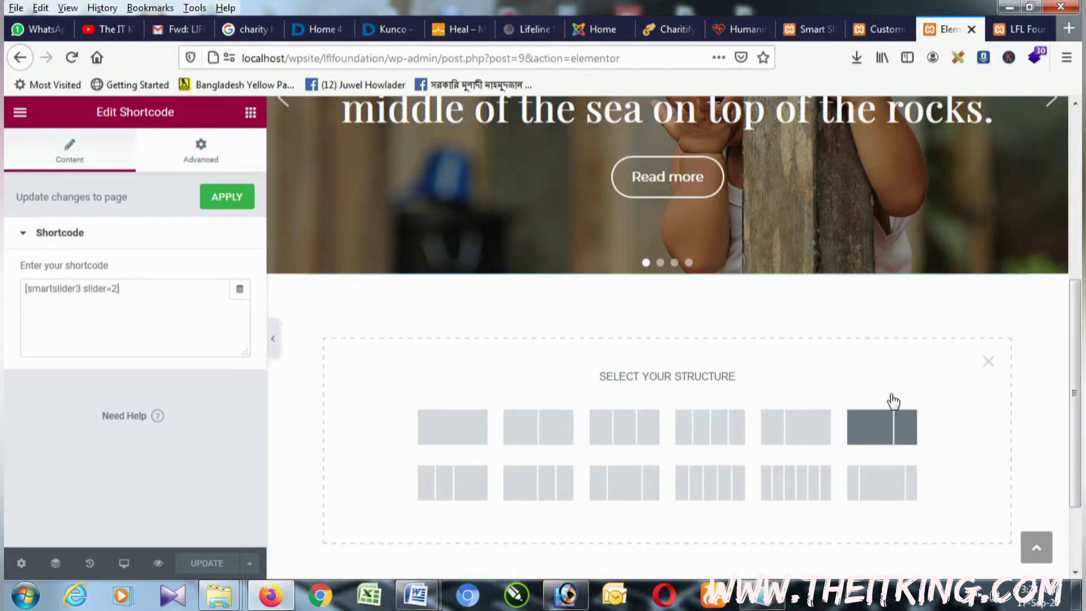
left_click(885, 430)
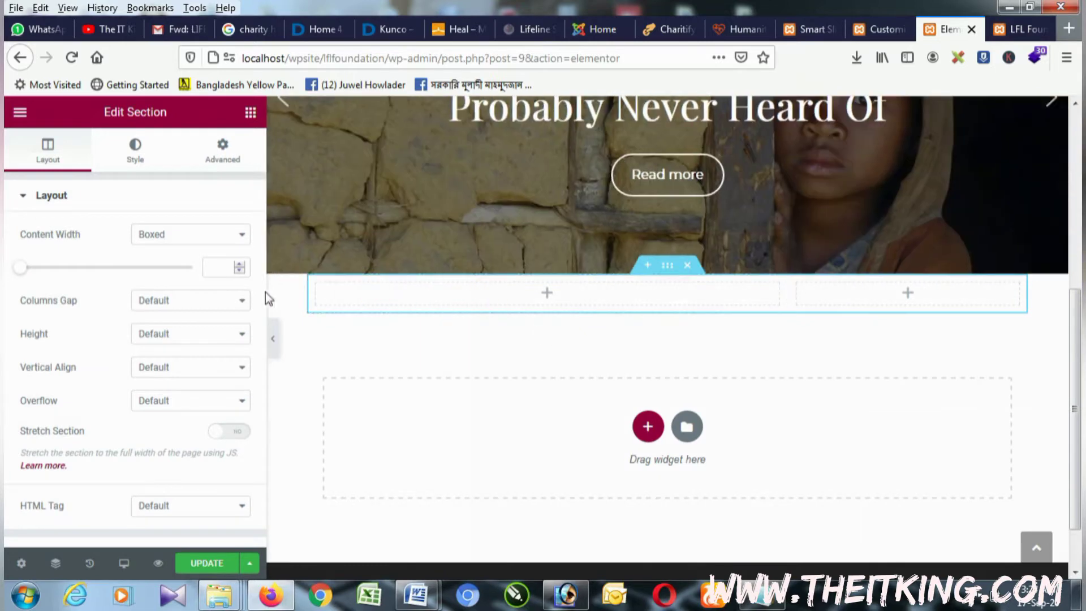
Set the new section's content width to Full Width and its columns gap to No Gap.
left_click(163, 235)
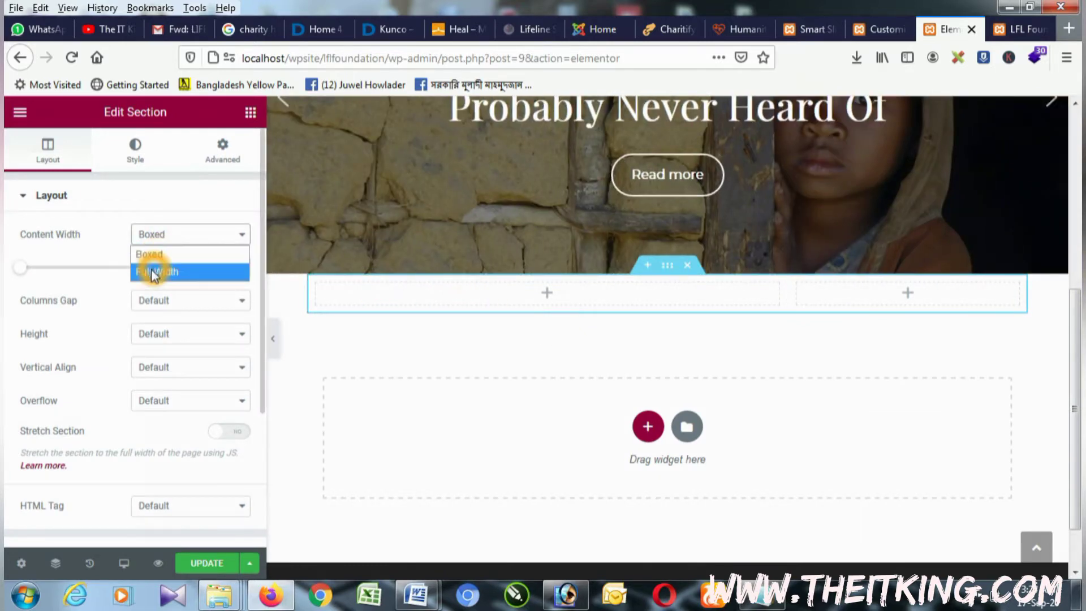
left_click(162, 209)
left_click(160, 209)
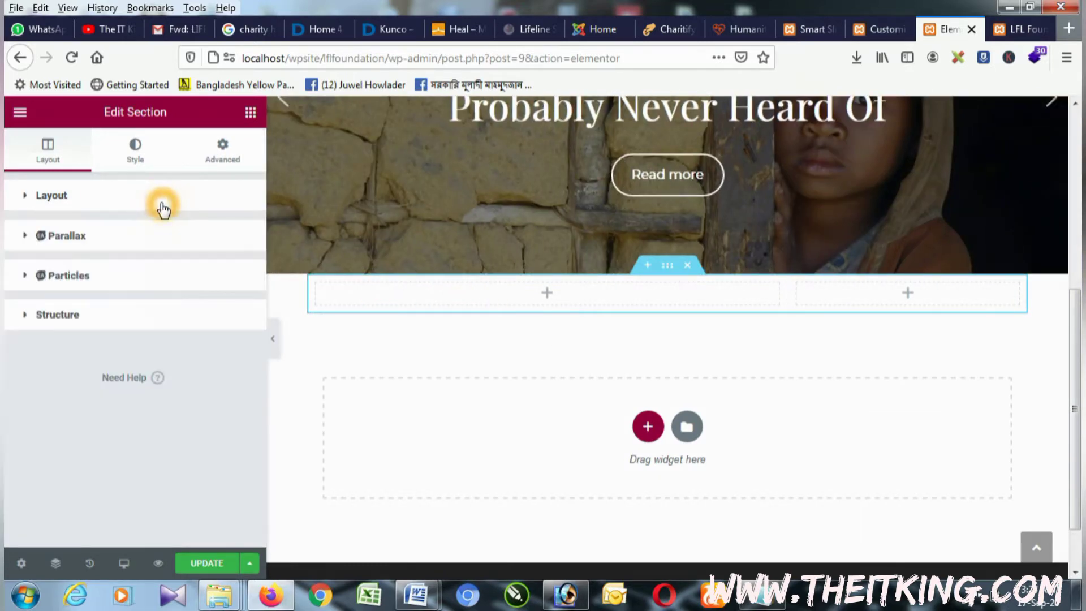
left_click(121, 199)
left_click(188, 242)
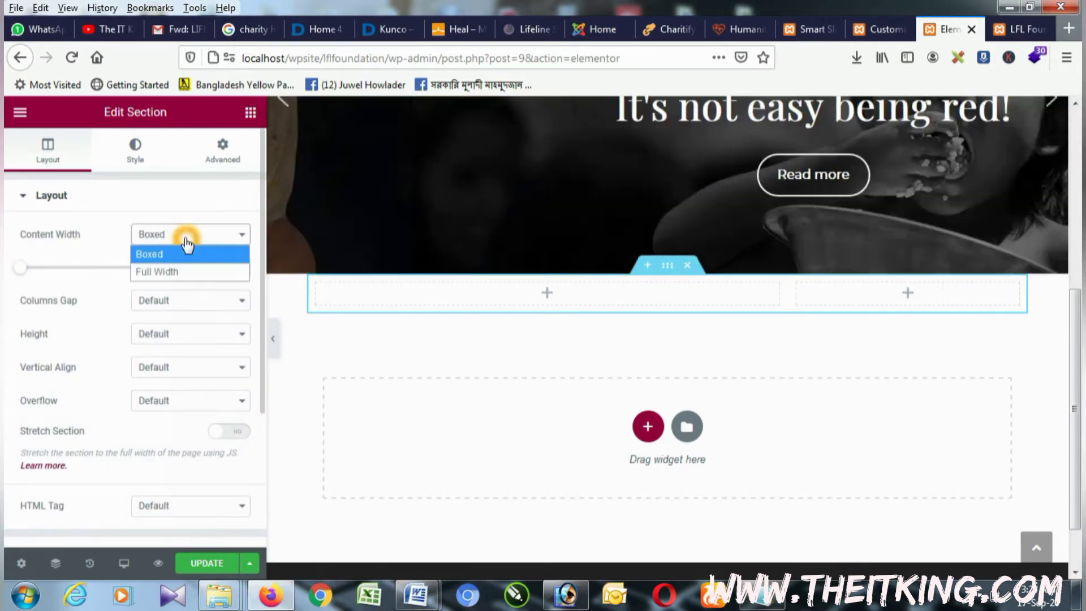
left_click(168, 276)
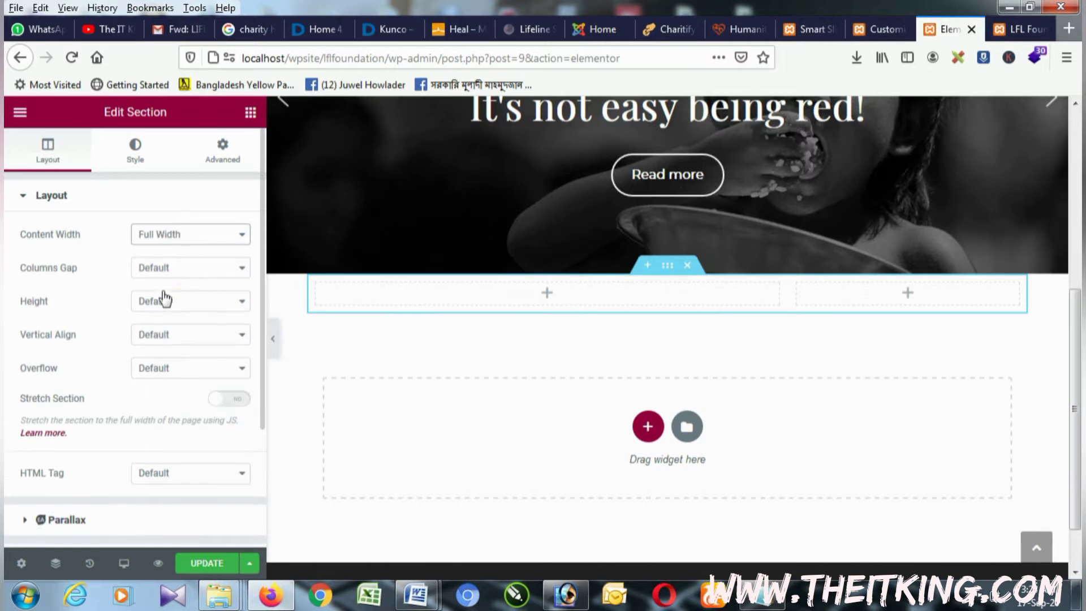
left_click(159, 274)
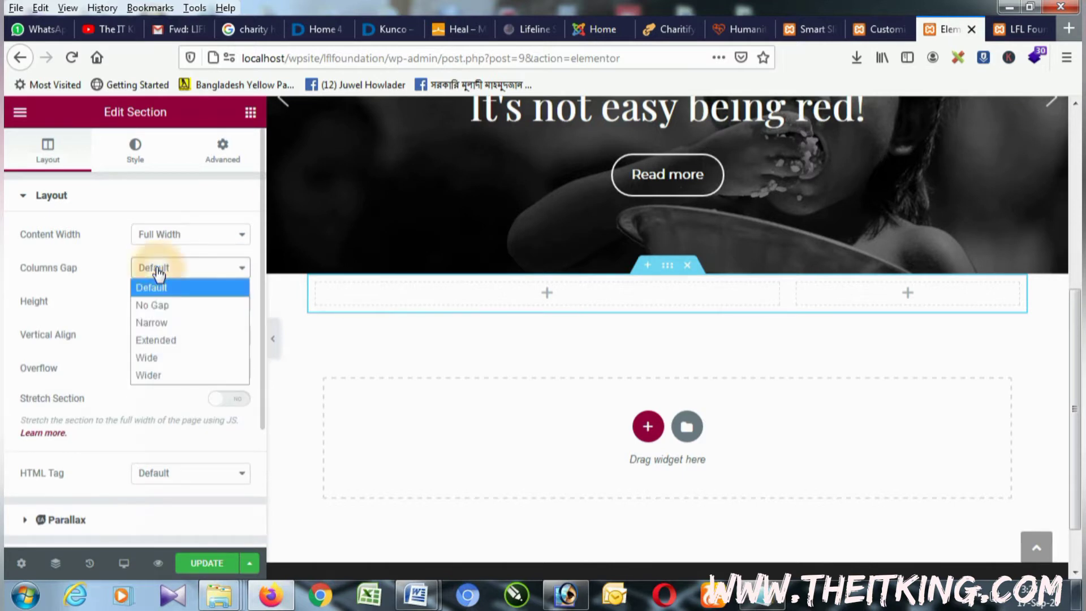
left_click(162, 305)
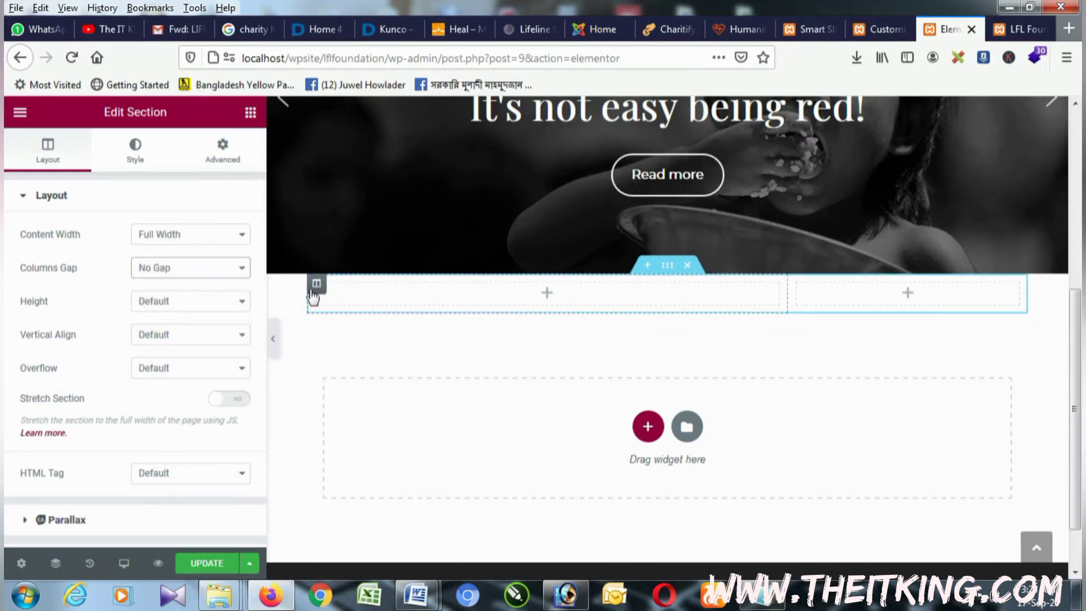
Give the two-column section a classic background in red (#F82B2B).
left_click(669, 267)
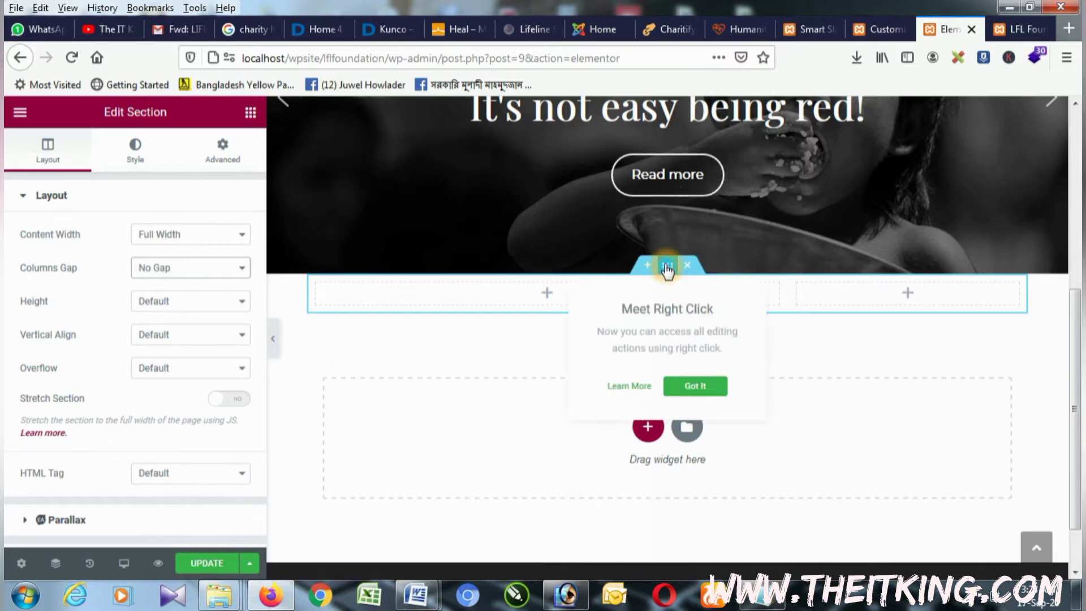
left_click(223, 148)
left_click(137, 151)
left_click(167, 269)
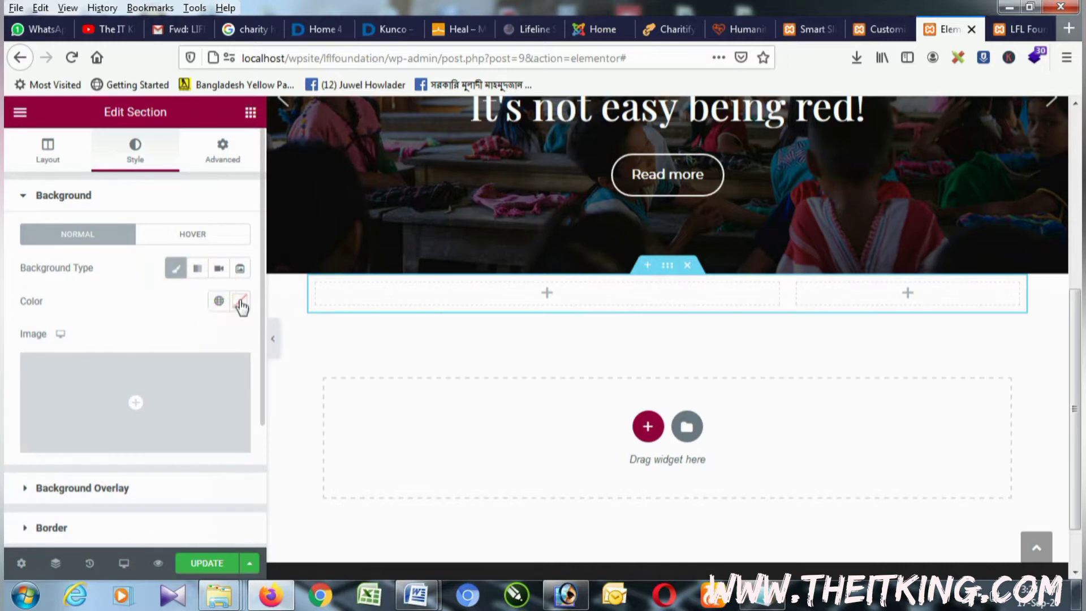
left_click(240, 302)
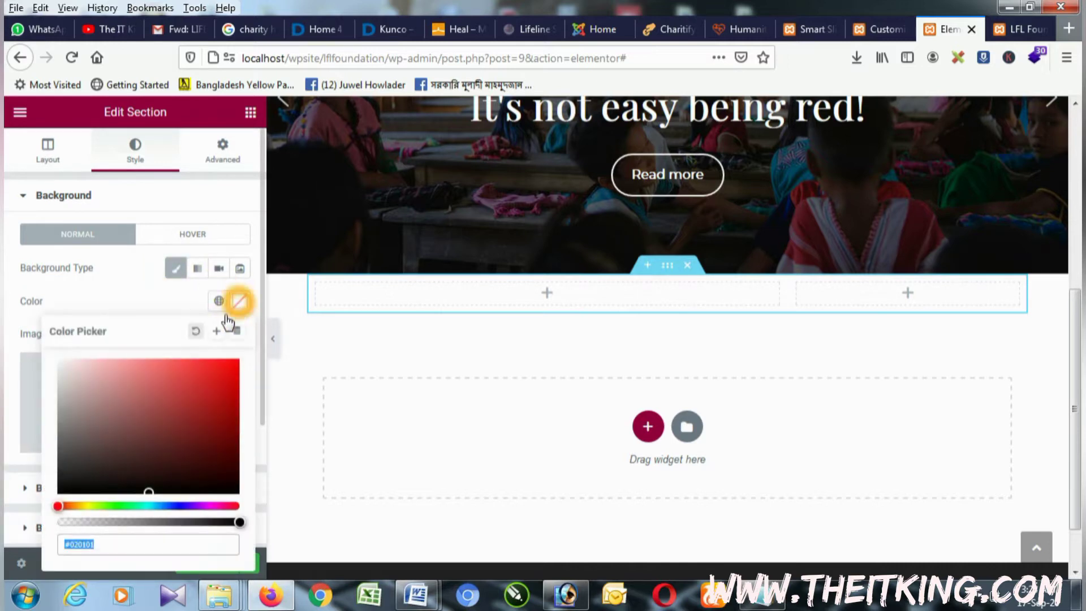
left_click(217, 368)
left_click_drag(233, 368, 208, 362)
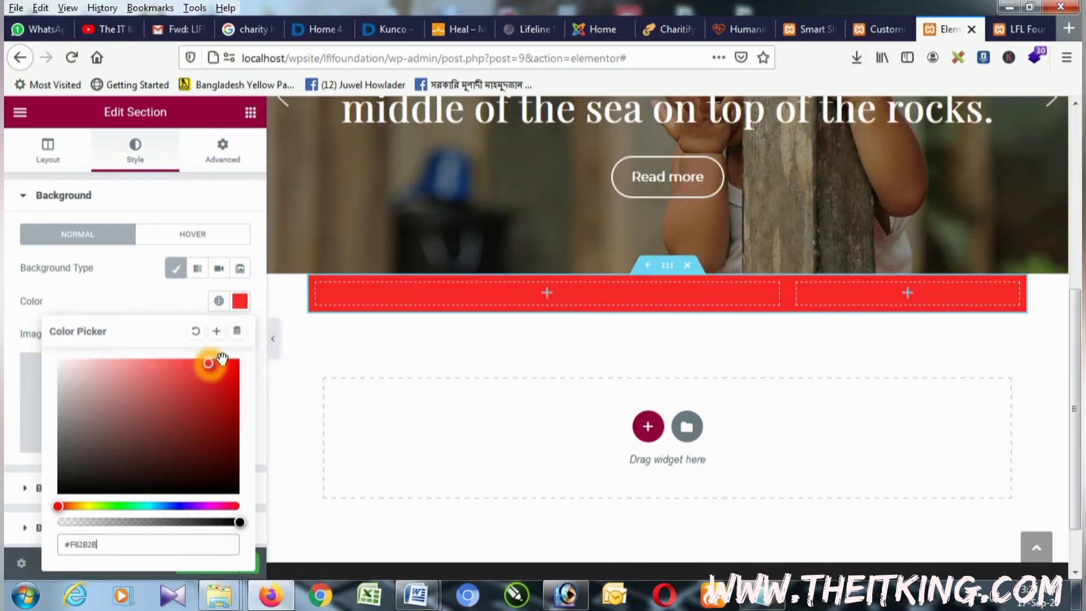
left_click(240, 301)
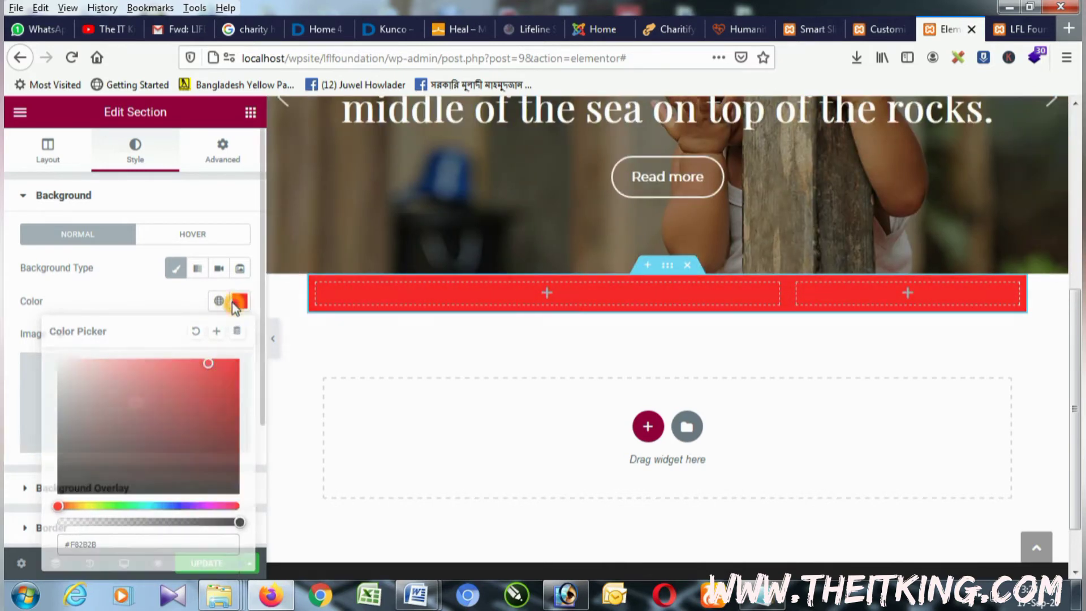
Place a Heading widget in the section's wider column and set its text color to white (#FFFFFF).
left_click(253, 113)
left_click_drag(195, 262, 339, 292)
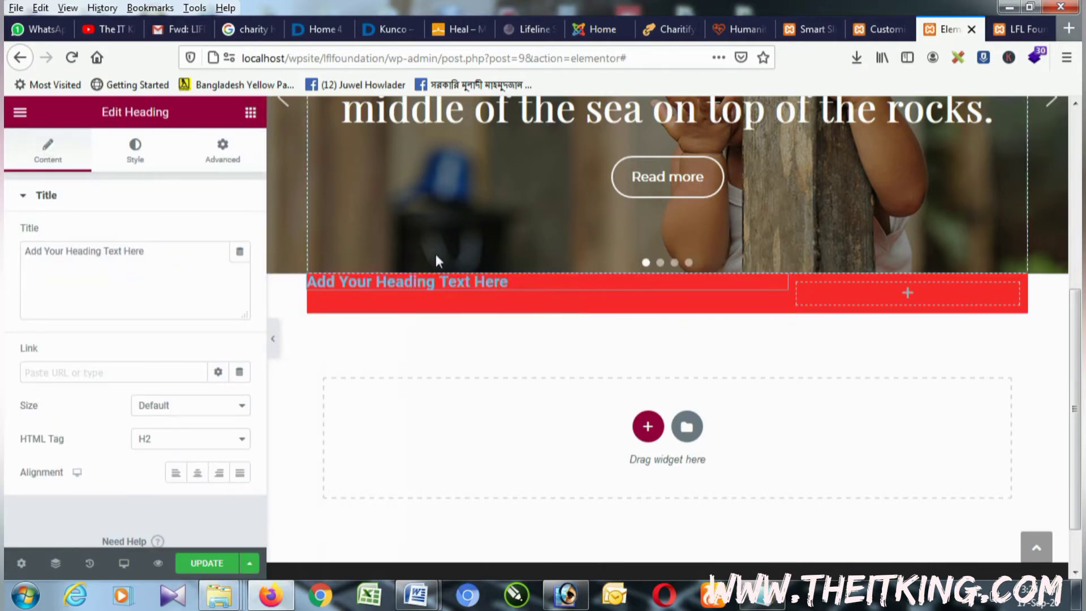
left_click(146, 160)
left_click(240, 233)
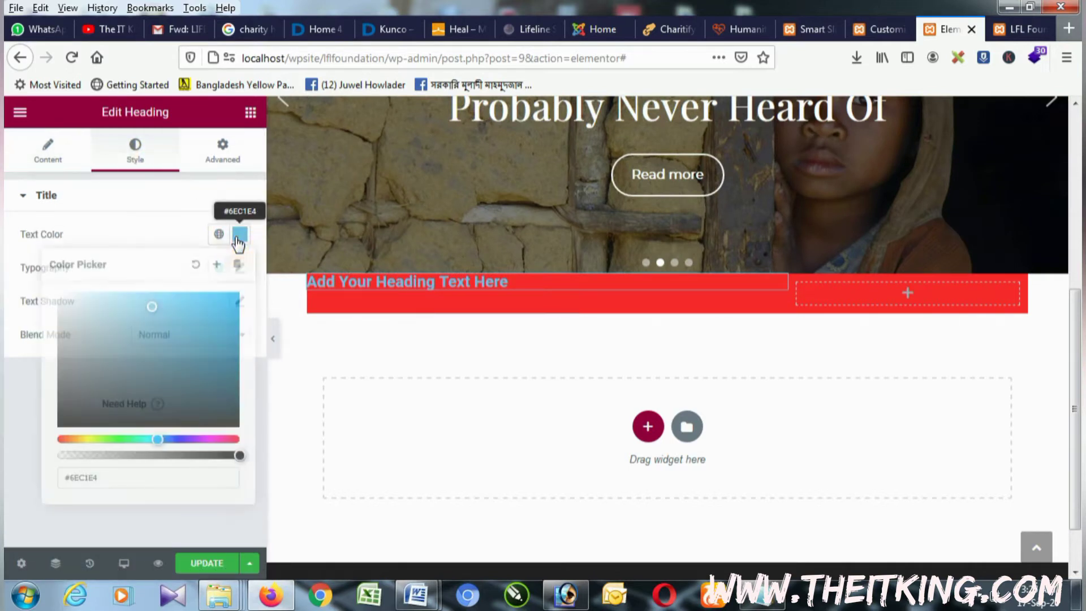
left_click_drag(92, 313, 41, 286)
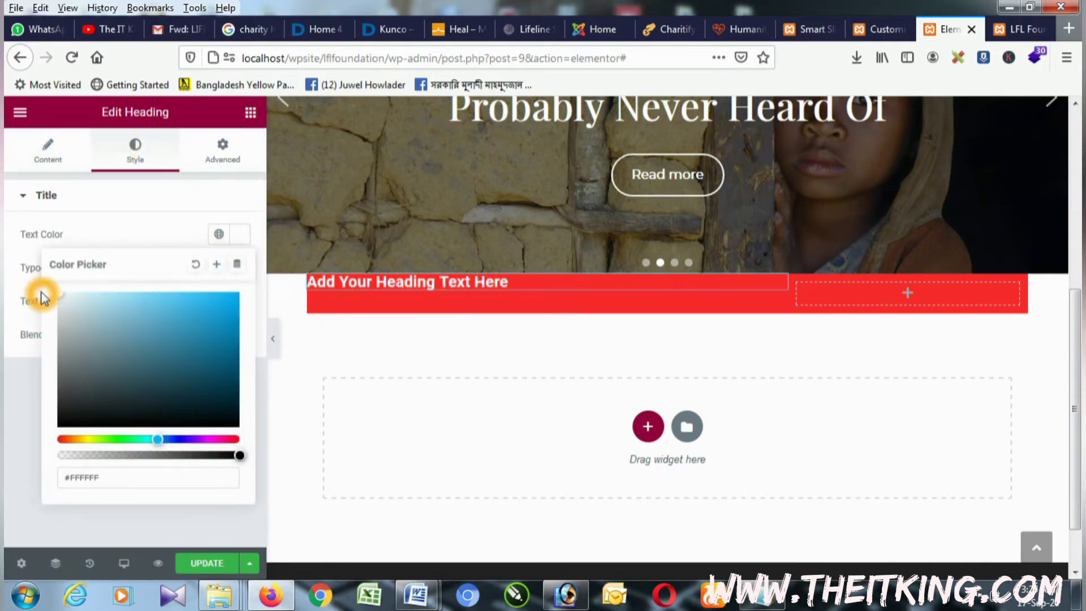
left_click(240, 234)
Set the heading's size to Large.
left_click(48, 150)
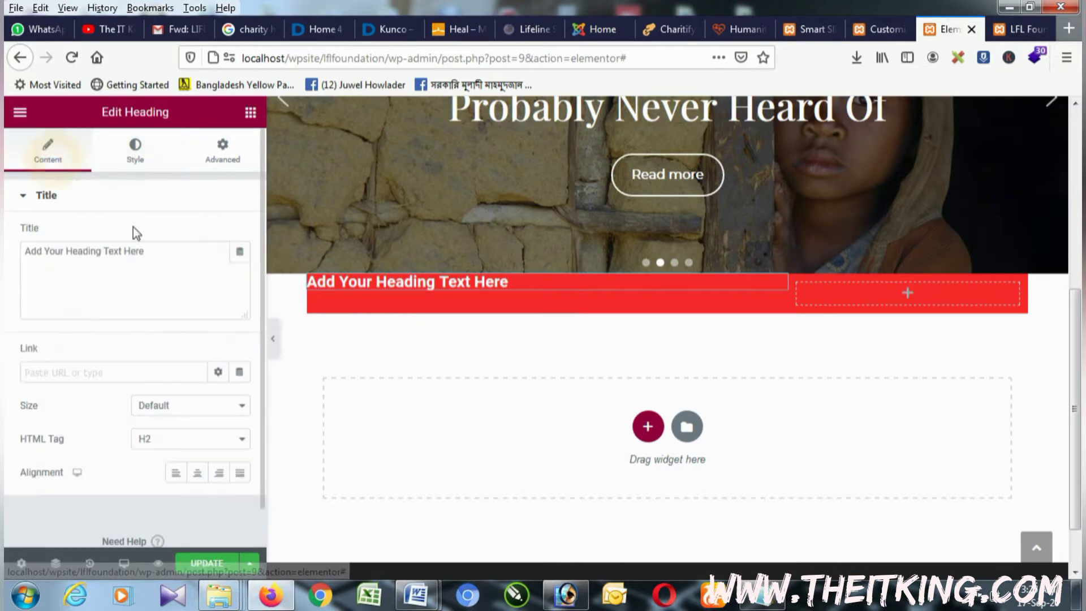
left_click(170, 441)
left_click(169, 443)
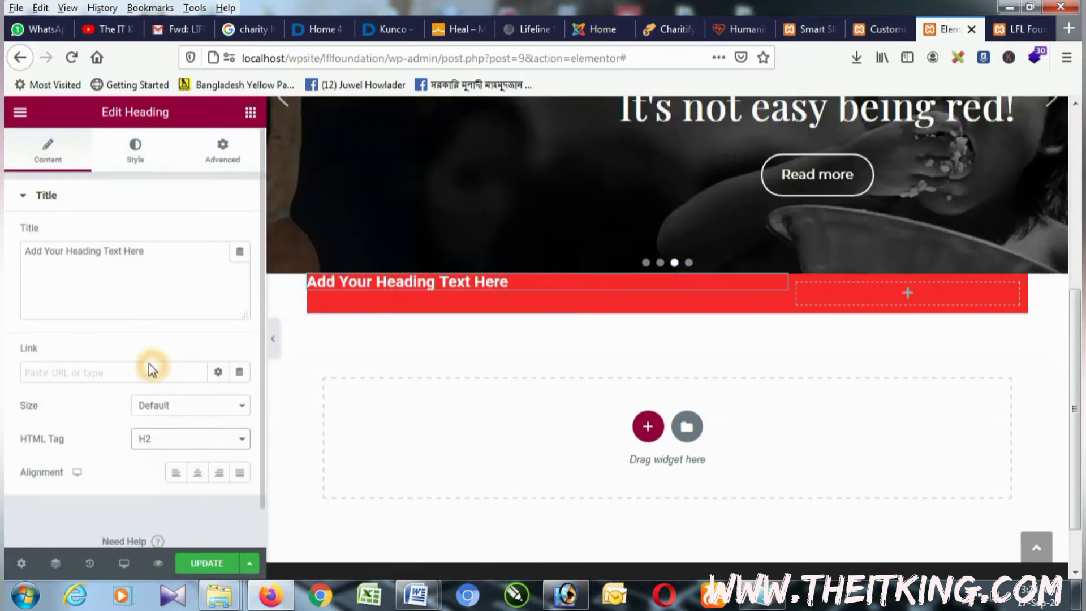
scroll(150, 364, "down", 1)
left_click(175, 382)
left_click(162, 453)
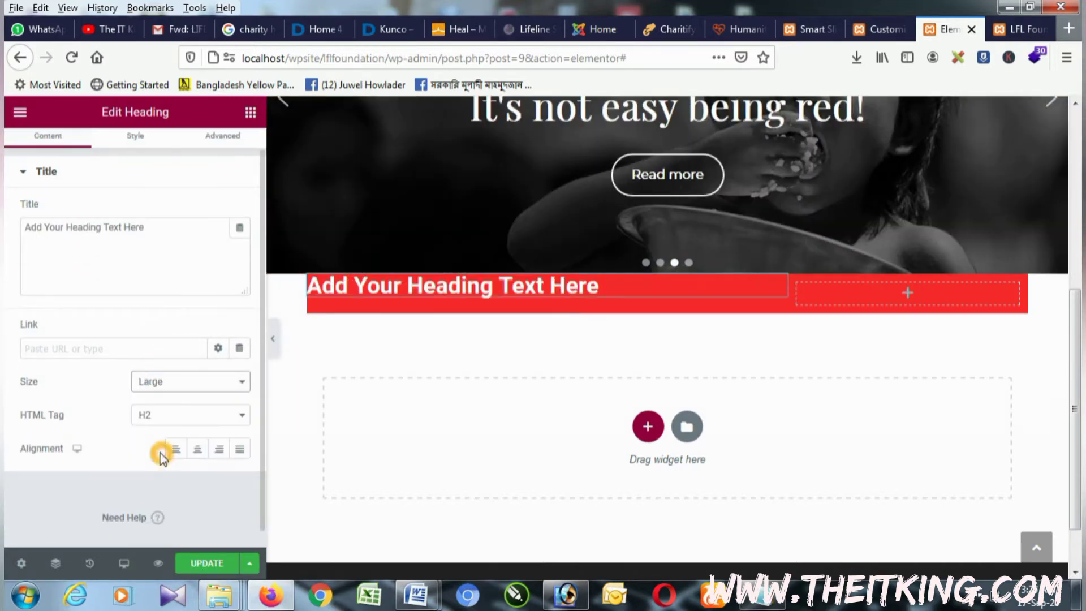
Switch to the Kunco demo page and copy the headline text of its blue call-to-action banner.
left_click(311, 29)
left_click(387, 31)
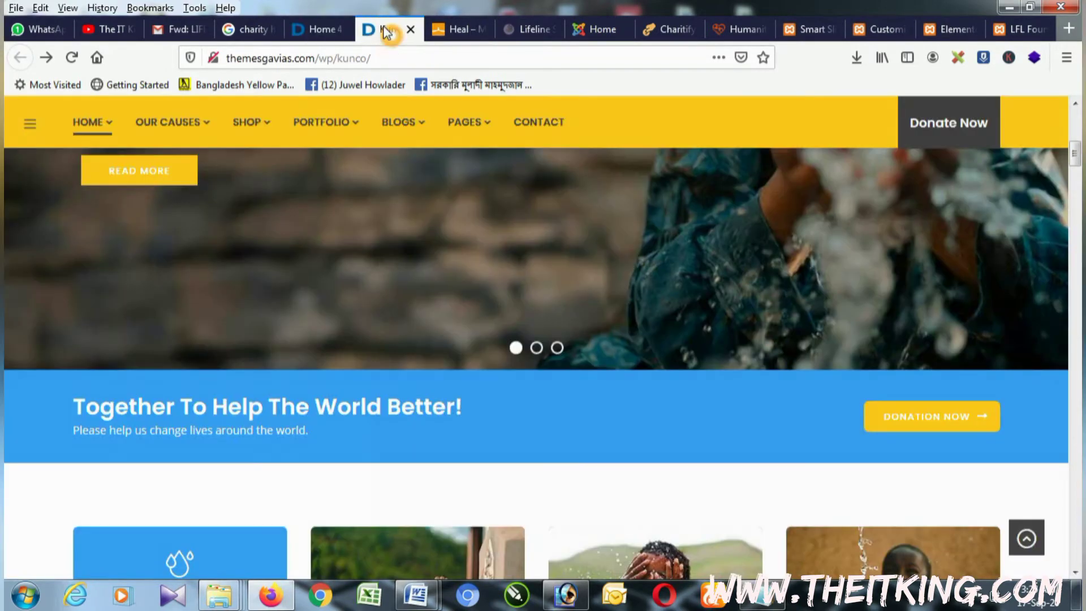
left_click_drag(473, 412, 72, 408)
left_click(150, 411)
mouse_move(468, 410)
left_mouse_down()
mouse_move(80, 407)
mouse_move(461, 408)
mouse_move(464, 424)
left_mouse_up()
left_click(79, 408)
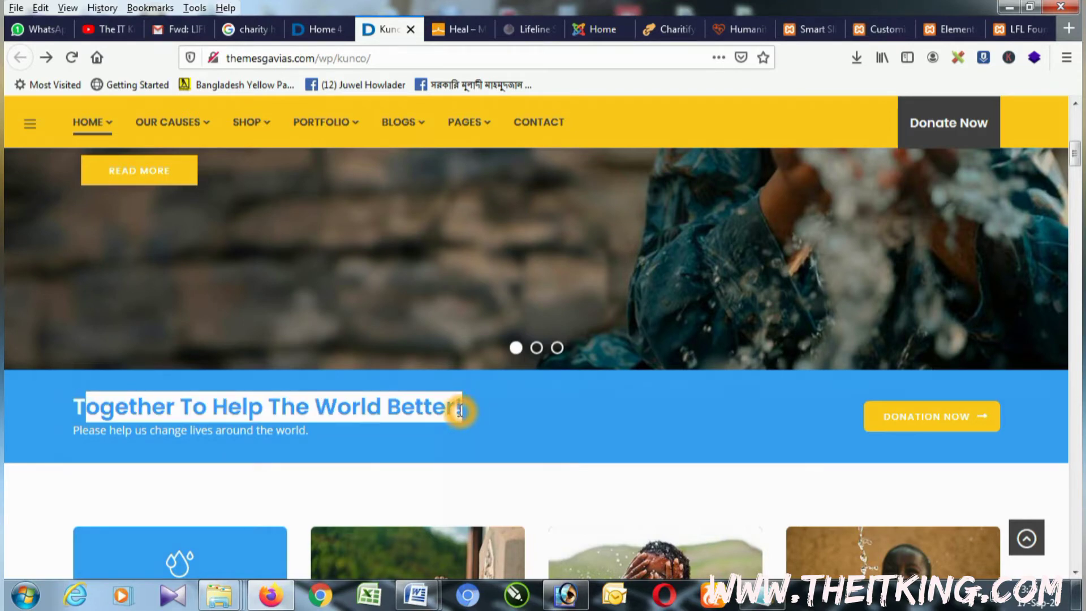
Back in the Elementor editor, replace the heading's placeholder title with "Together to help the world better!".
left_click(956, 38)
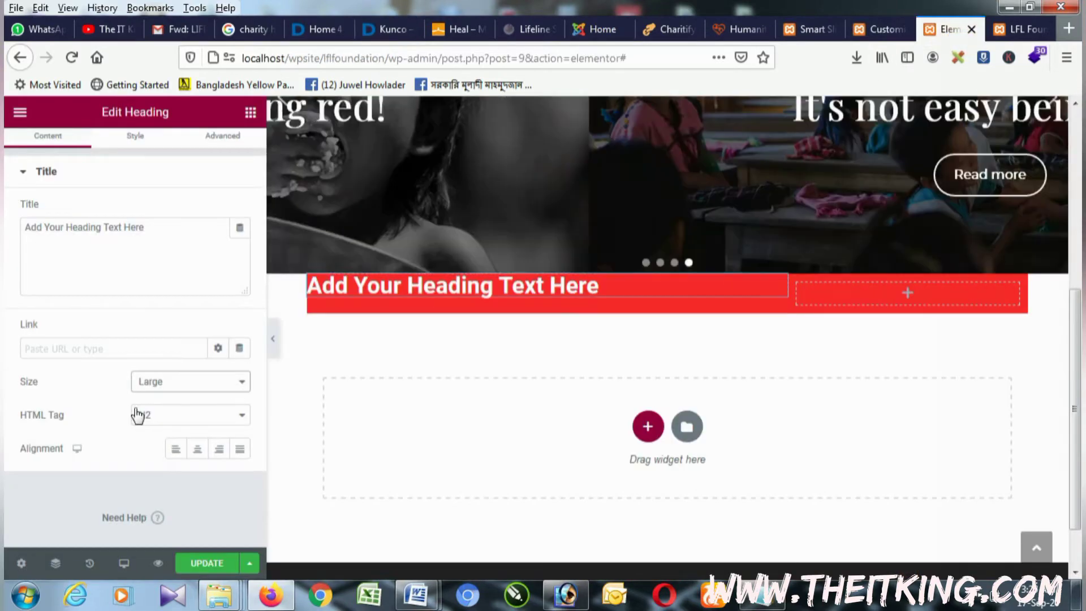
left_click_drag(172, 228, 44, 228)
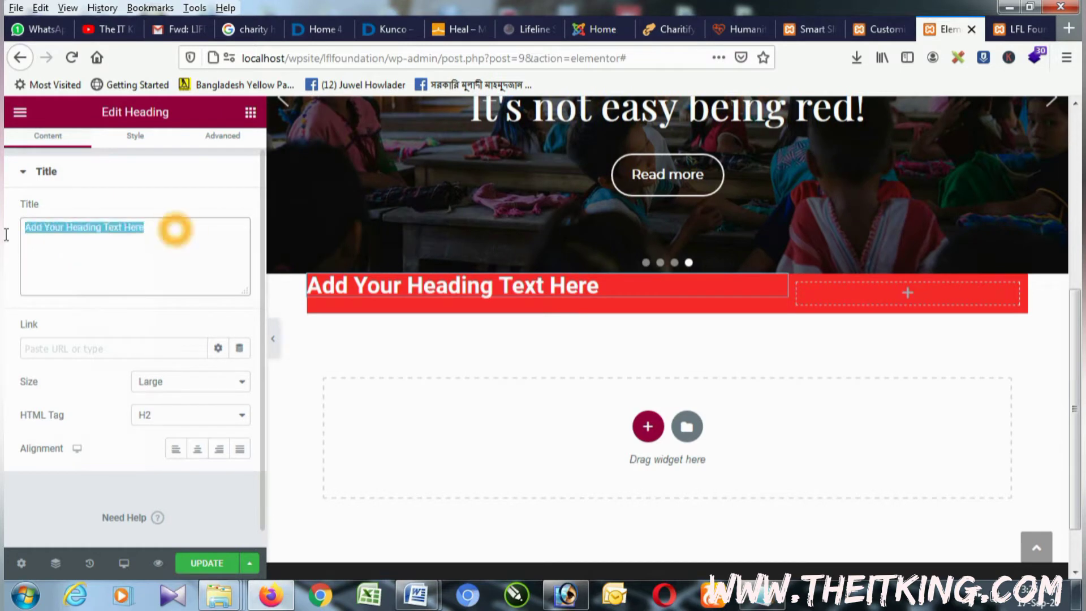
type("ogether to help the world better!")
left_click(22, 229)
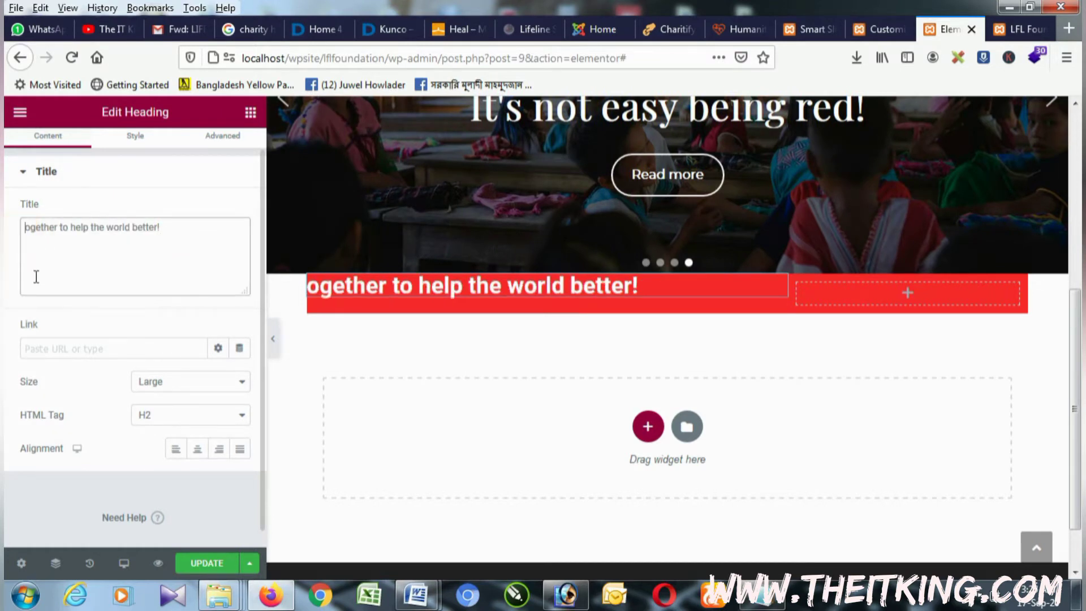
type("T")
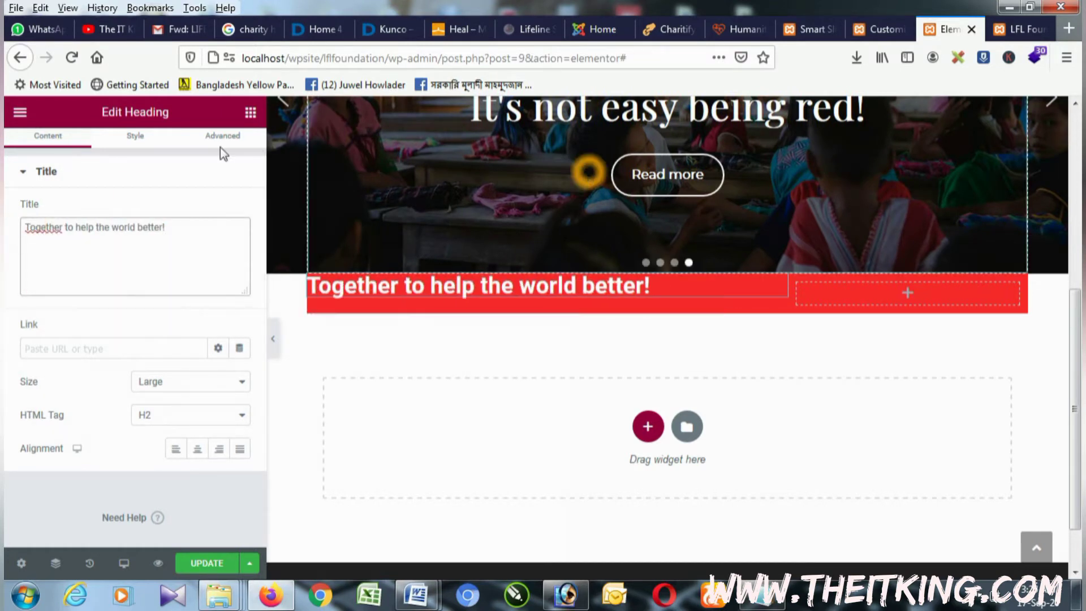
Add a Text Editor widget beneath the heading in the red section and set its text color to white.
left_click(250, 113)
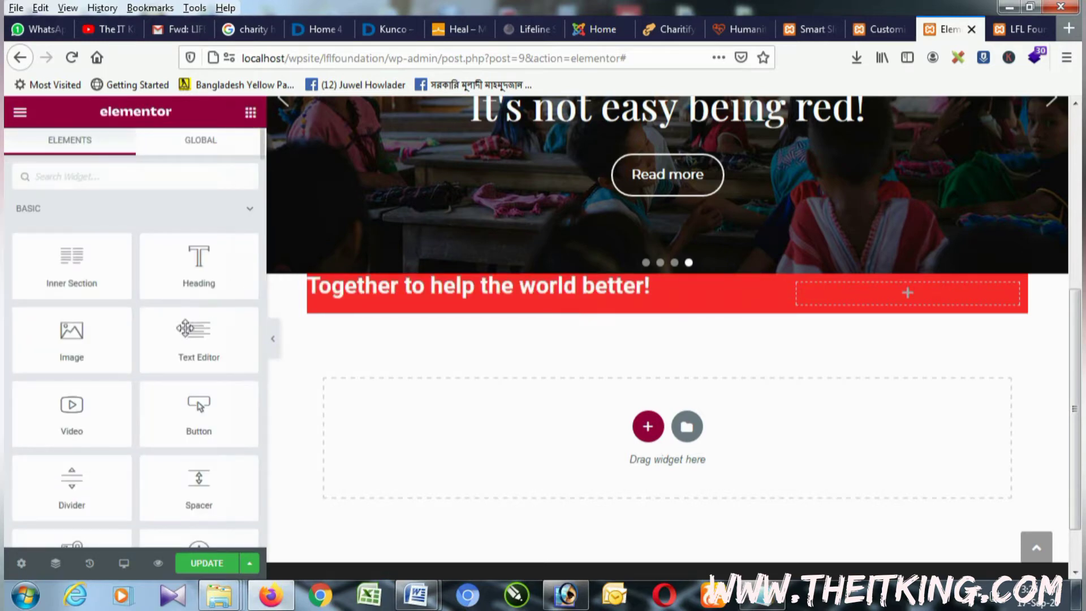
left_click_drag(189, 359, 362, 289)
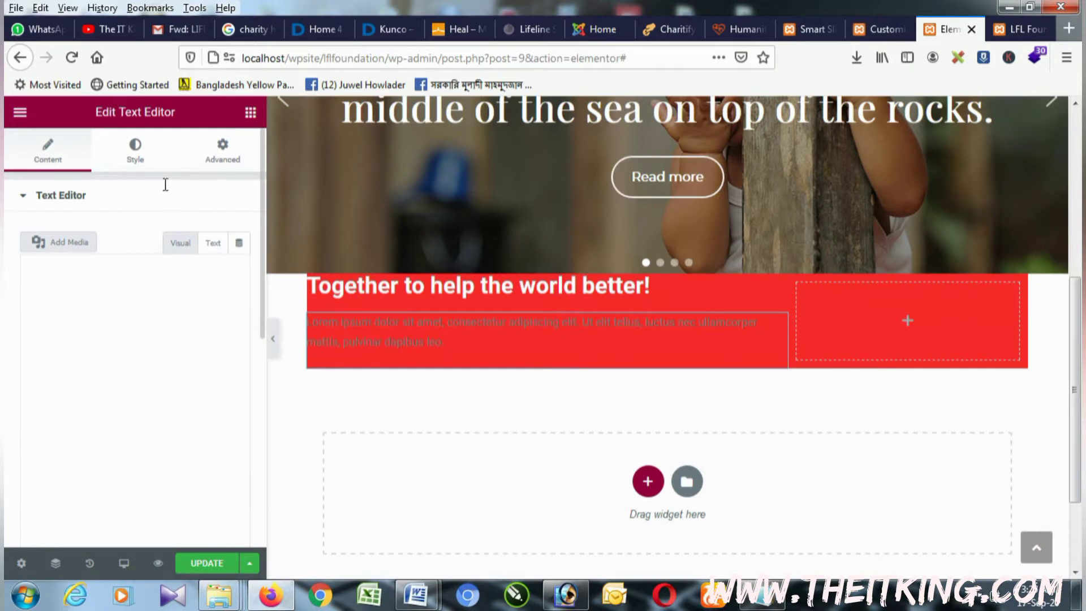
left_click(160, 158)
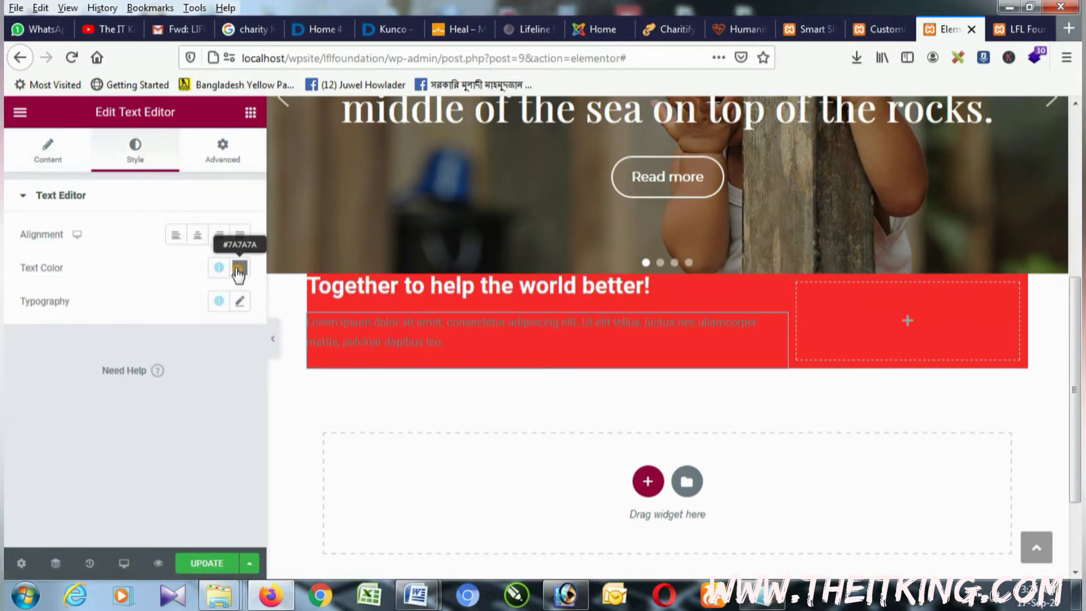
left_click(240, 267)
left_click_drag(64, 386, 34, 327)
left_click(139, 162)
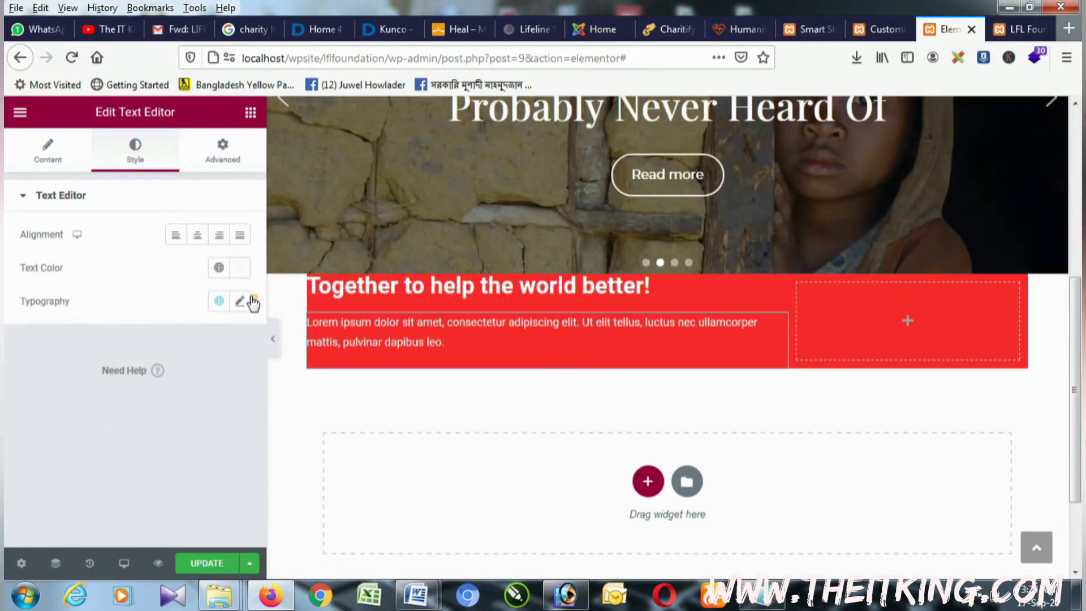
Set the text widget's typography size to 16 px.
left_click(243, 302)
left_click(200, 439)
type("14")
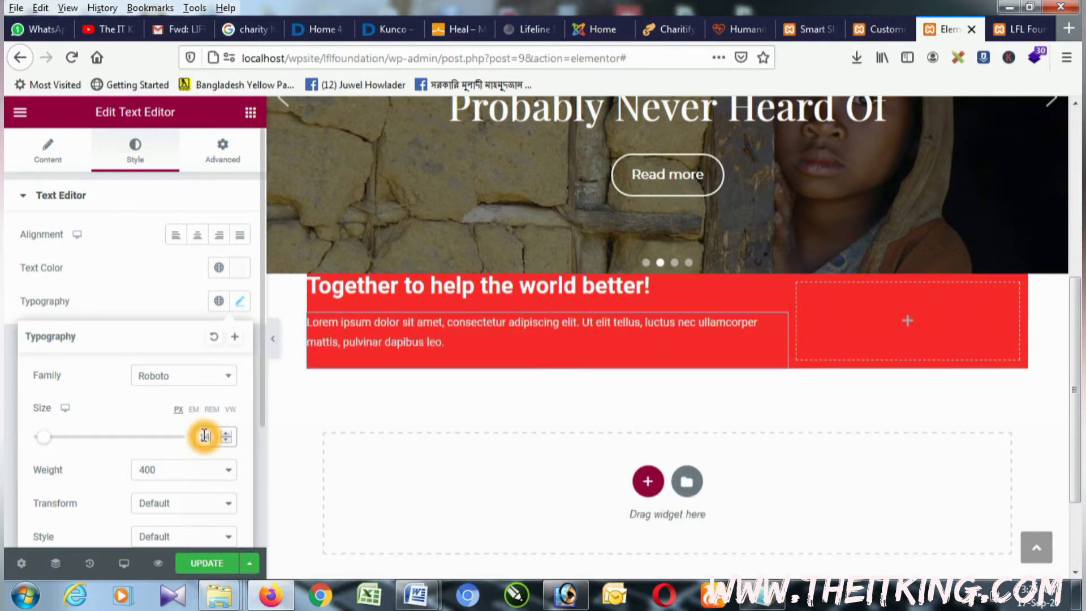
key("BackSpace")
type("6")
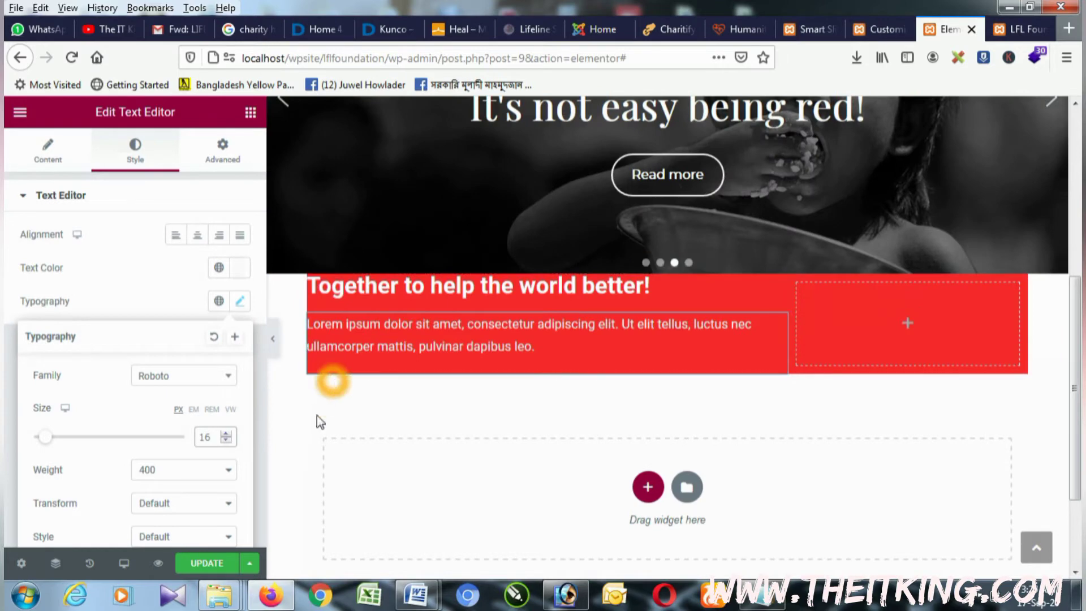
Copy the line "Please help us change lives around the world." from the Kunco demo's blue banner.
left_click(331, 30)
left_click(372, 28)
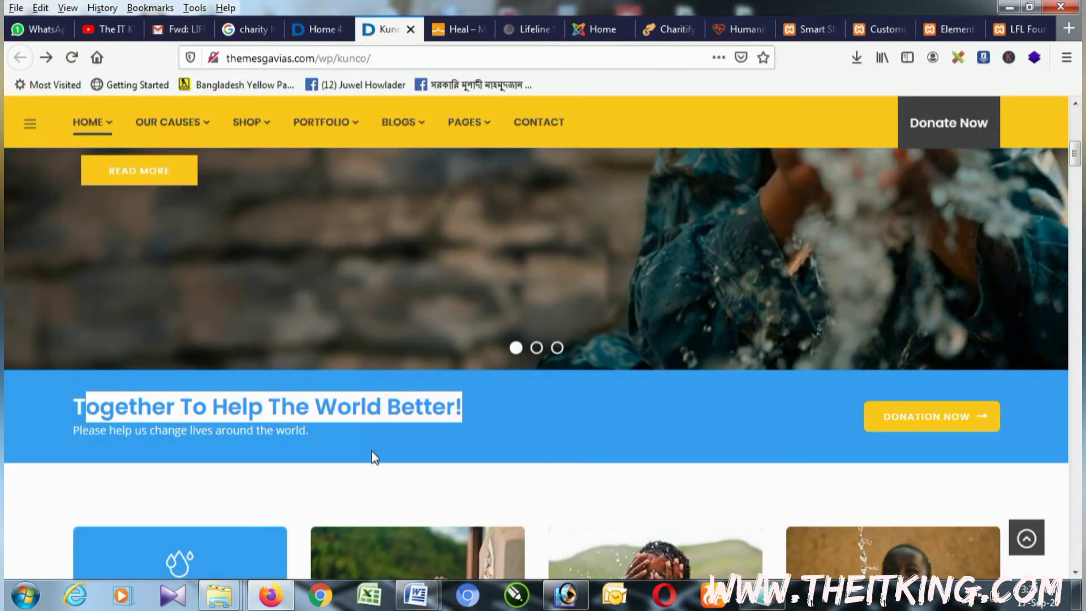
left_click_drag(311, 432, 78, 432)
right_click(106, 430)
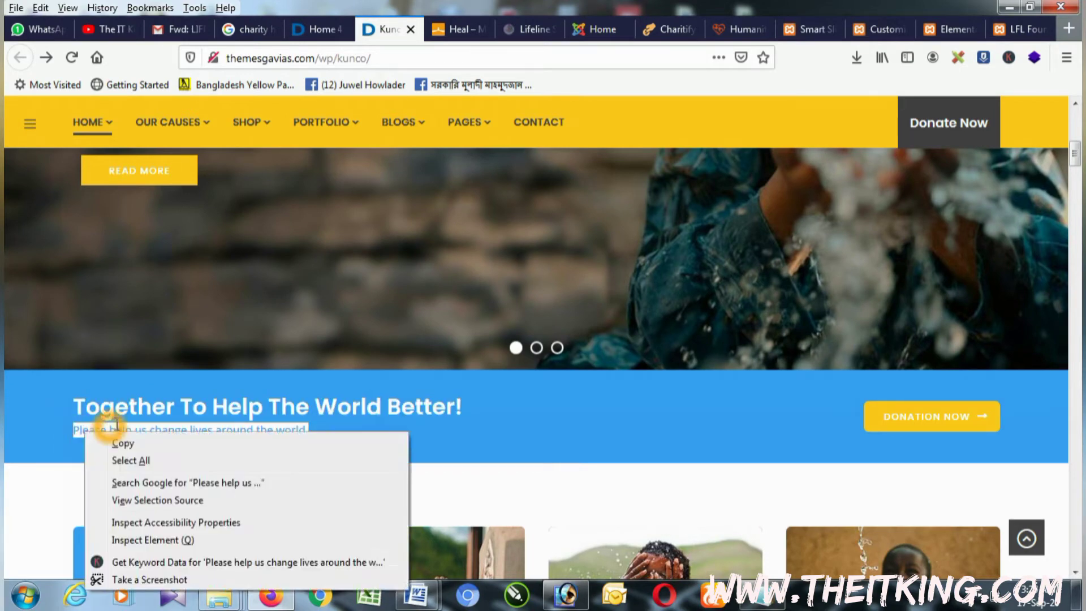
left_click(120, 441)
In the Elementor editor, replace the text widget's placeholder paragraph with the copied line "Please help us change lives around the world.".
left_click(972, 32)
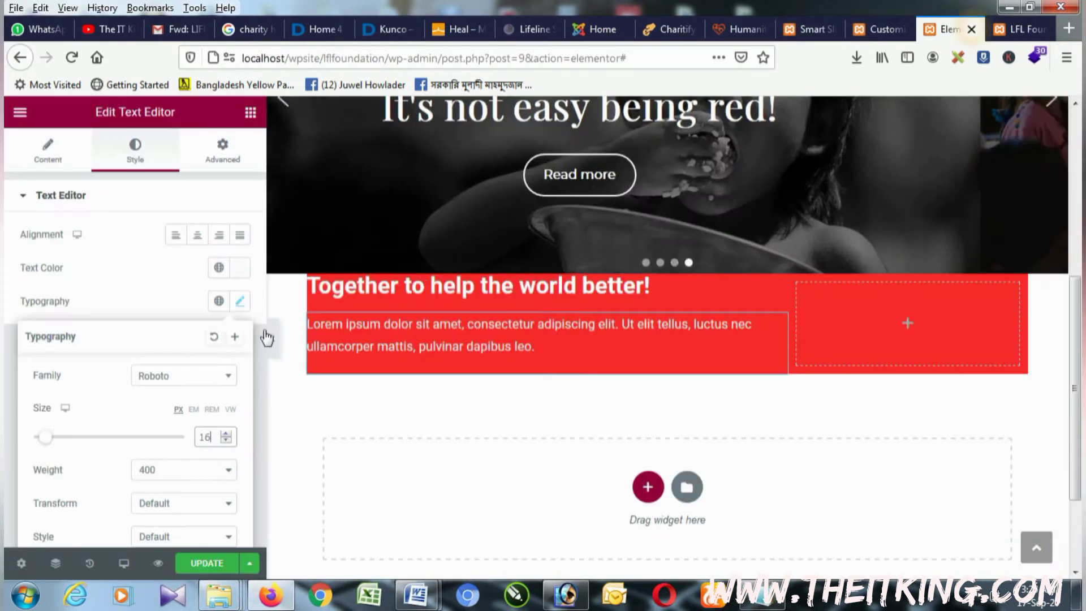
left_click(391, 330)
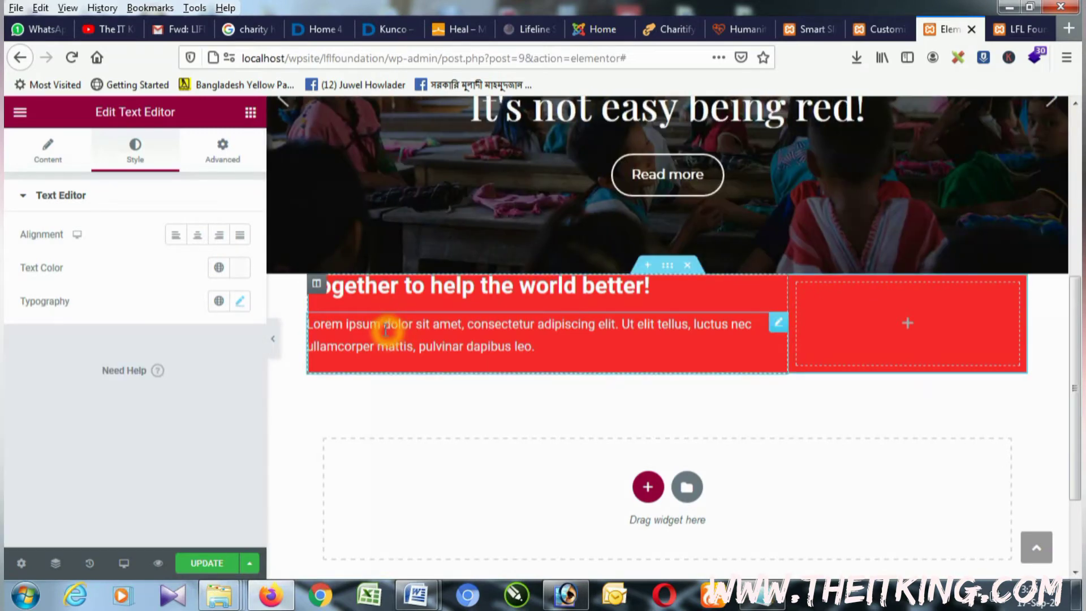
left_click(50, 152)
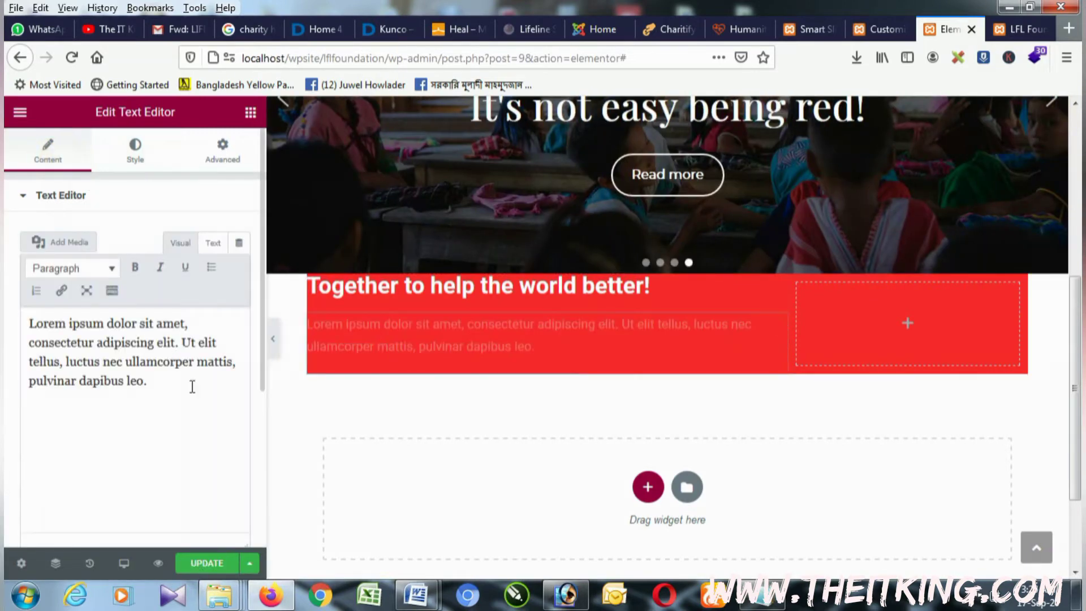
left_click(194, 388)
left_click(210, 244)
left_click(184, 386)
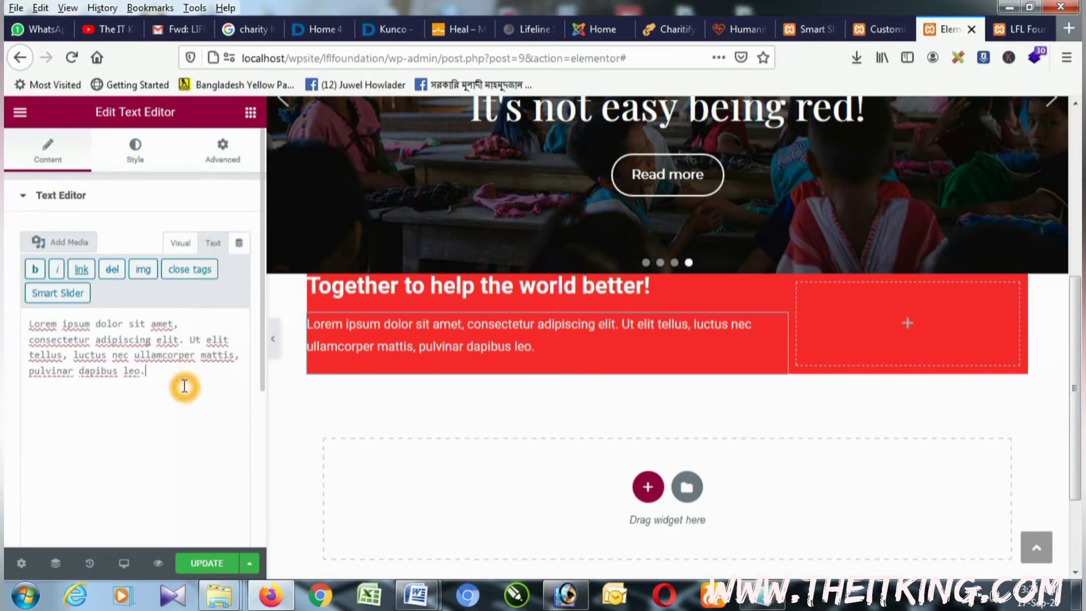
triple_click(184, 387)
key("ctrl+v")
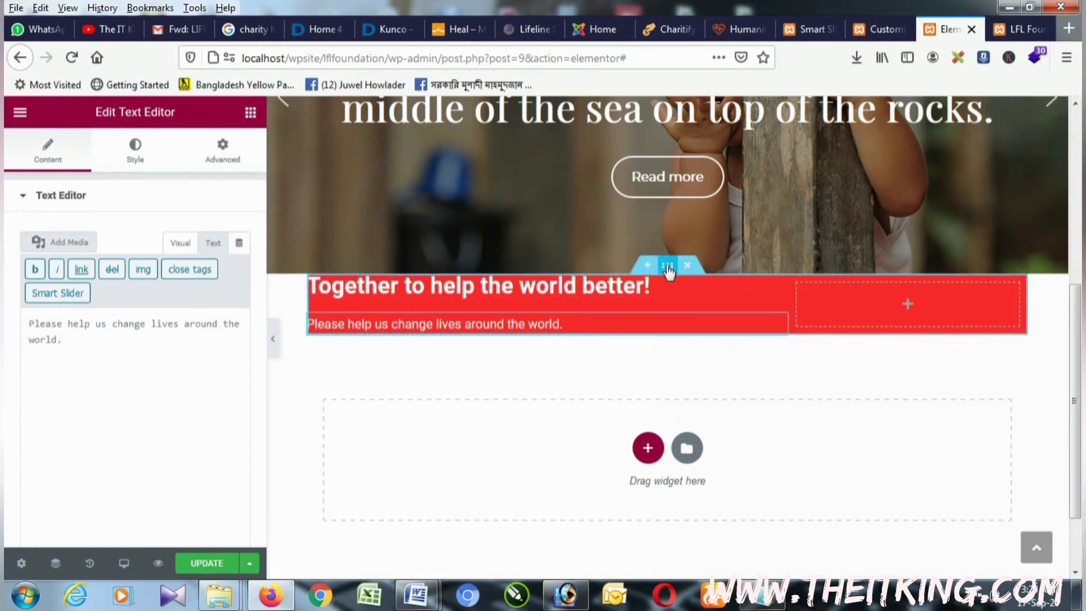
Unlink the red section's padding values, set top and bottom padding to 20 px, and update the page.
left_click(668, 266)
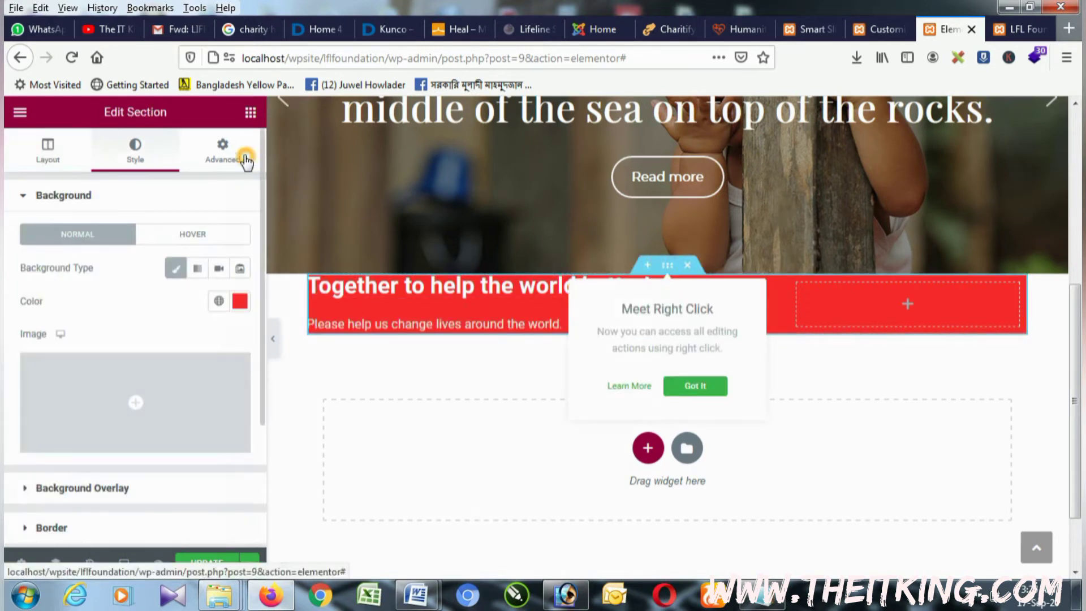
left_click(222, 150)
left_click(221, 337)
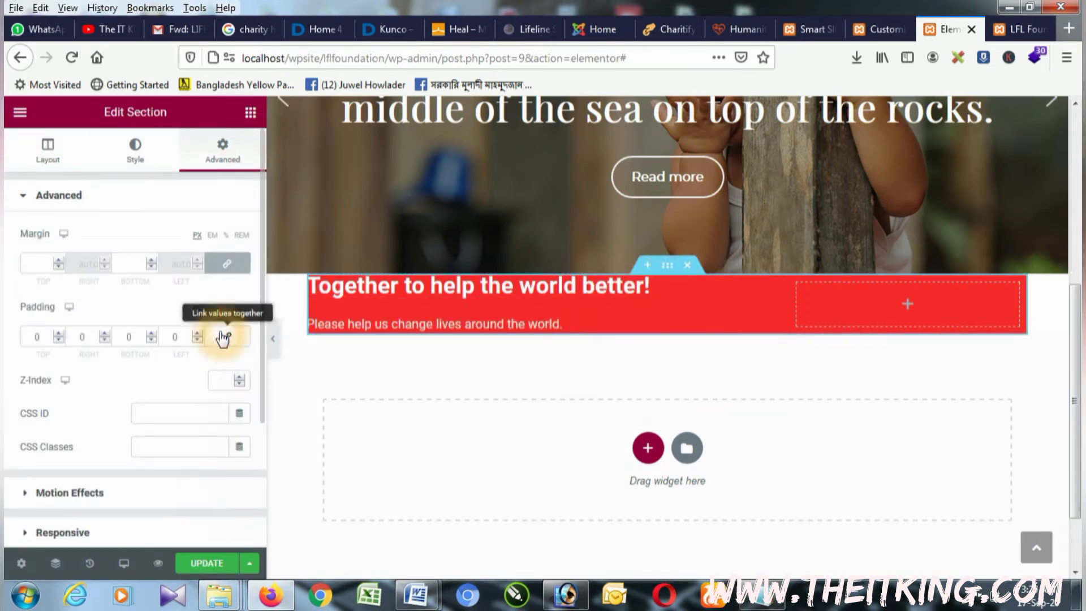
left_click(31, 338)
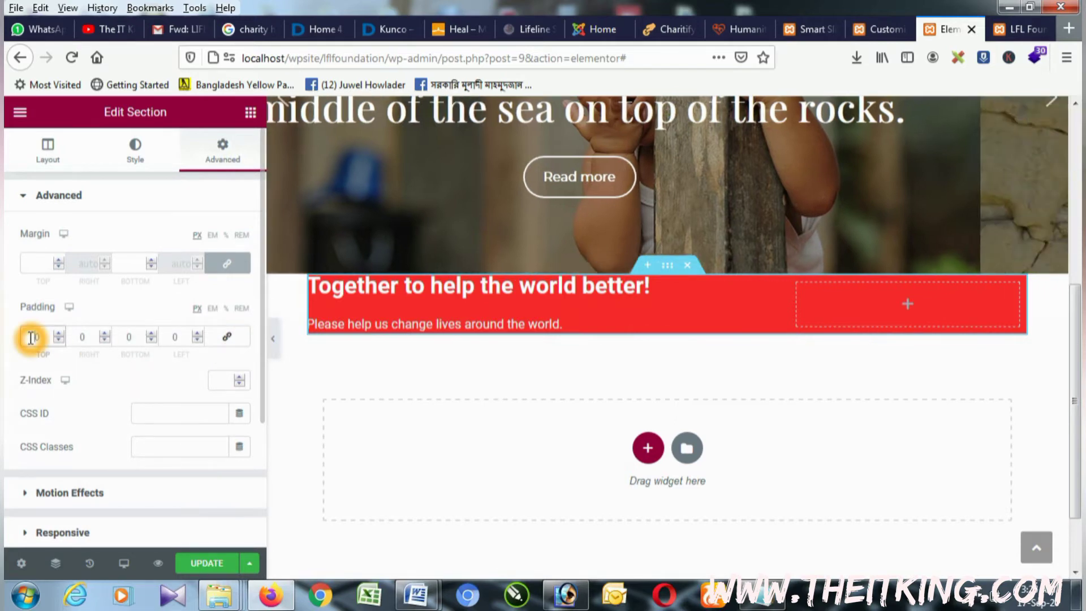
type("2")
left_click(120, 330)
type("20")
left_click(203, 563)
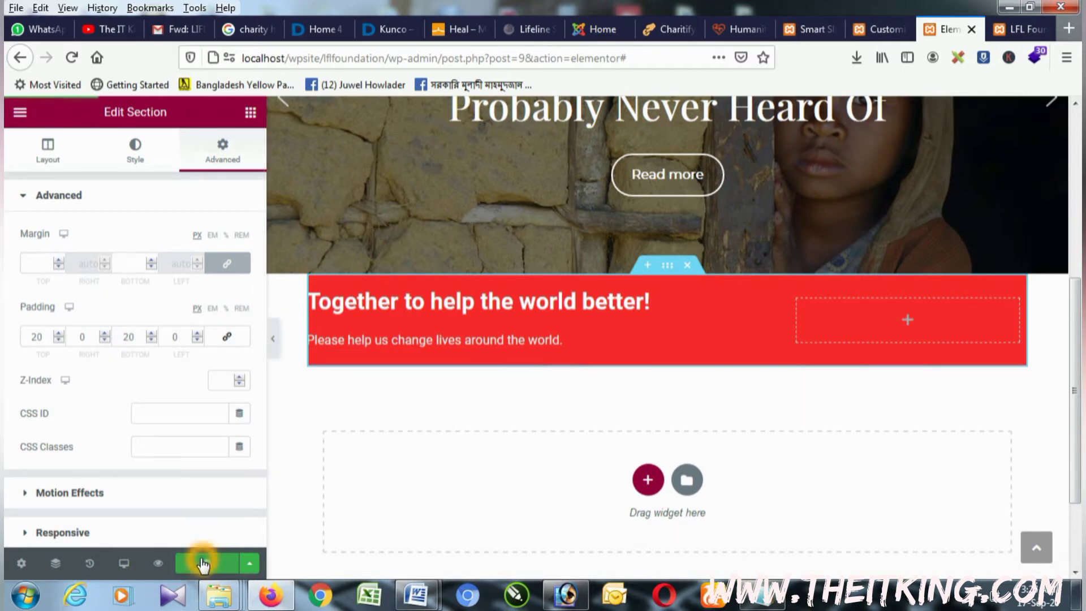
Place a Button widget in the red section's empty narrower column.
left_click(374, 28)
scroll(448, 172, "down", 5)
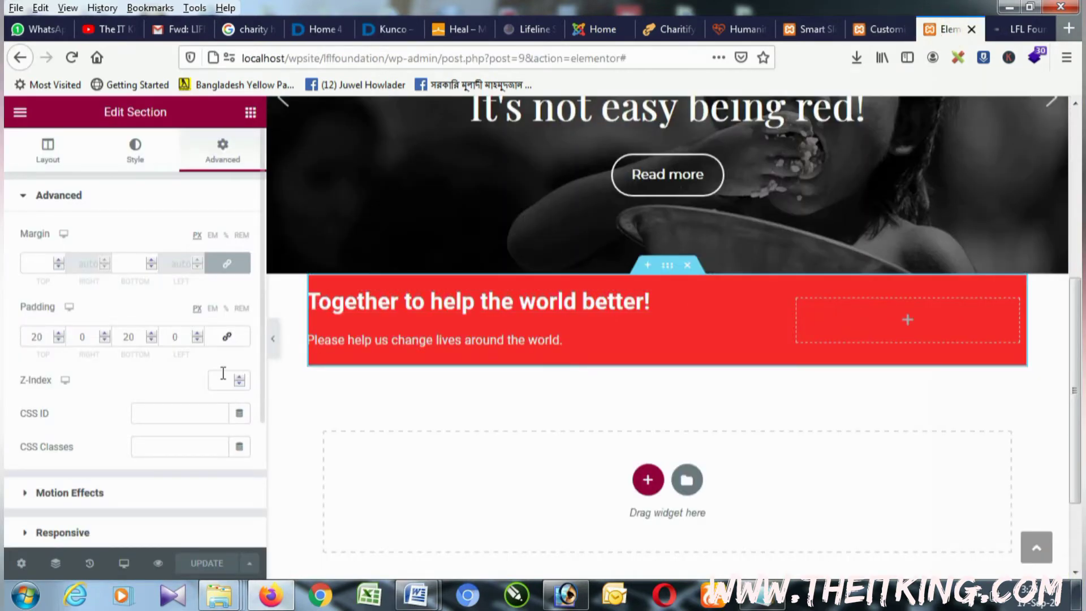
left_click(251, 114)
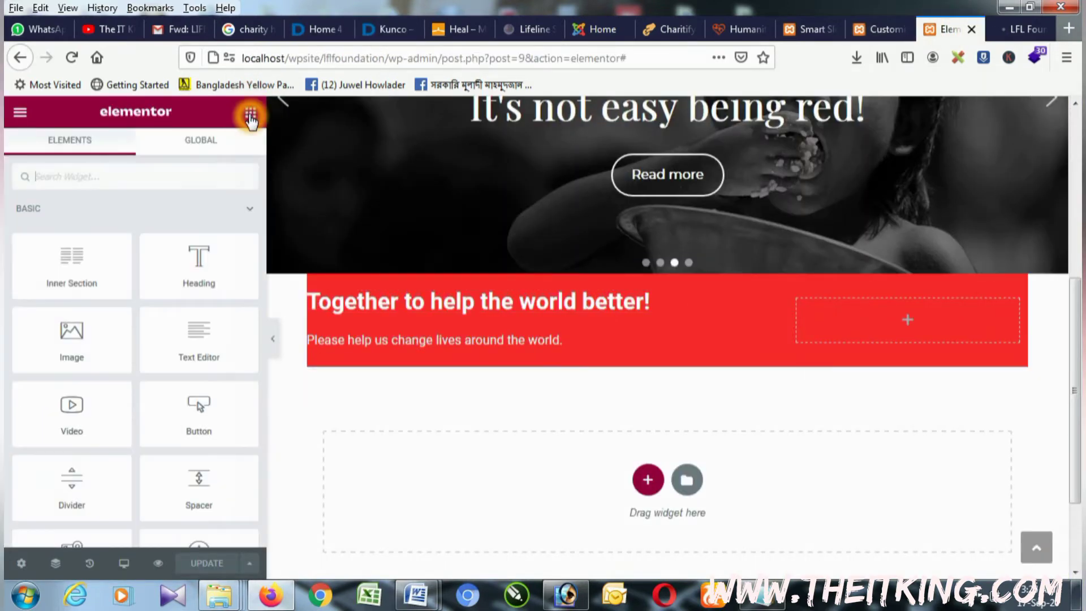
left_click_drag(189, 405, 909, 312)
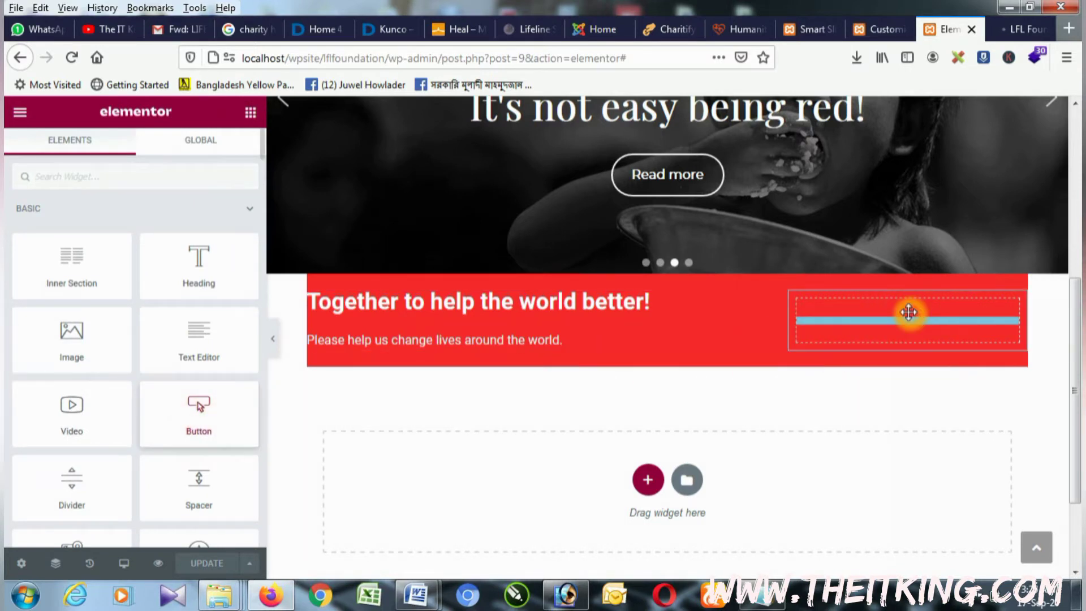
left_click_drag(909, 312, 908, 311)
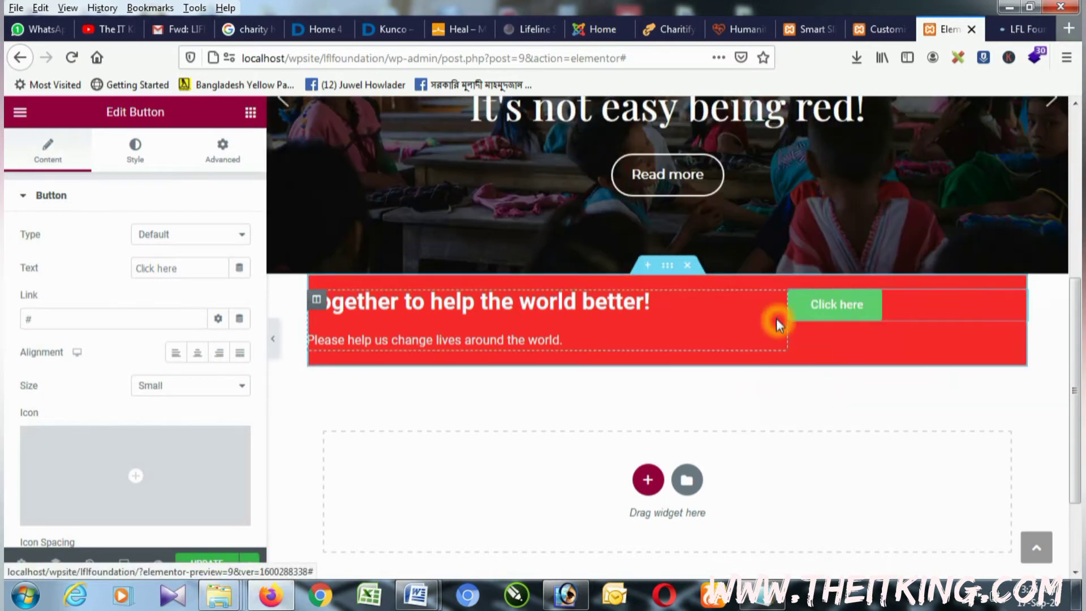
Change the button's background color to yellow (#E5DD05), using the Kunco demo's donation button as reference.
left_click(148, 164)
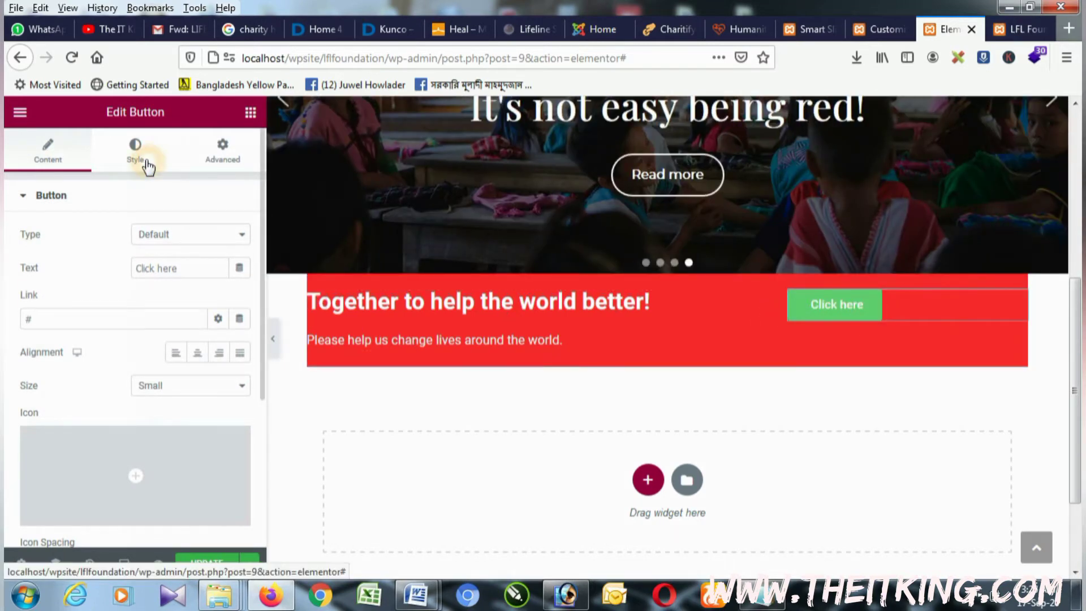
left_click(384, 30)
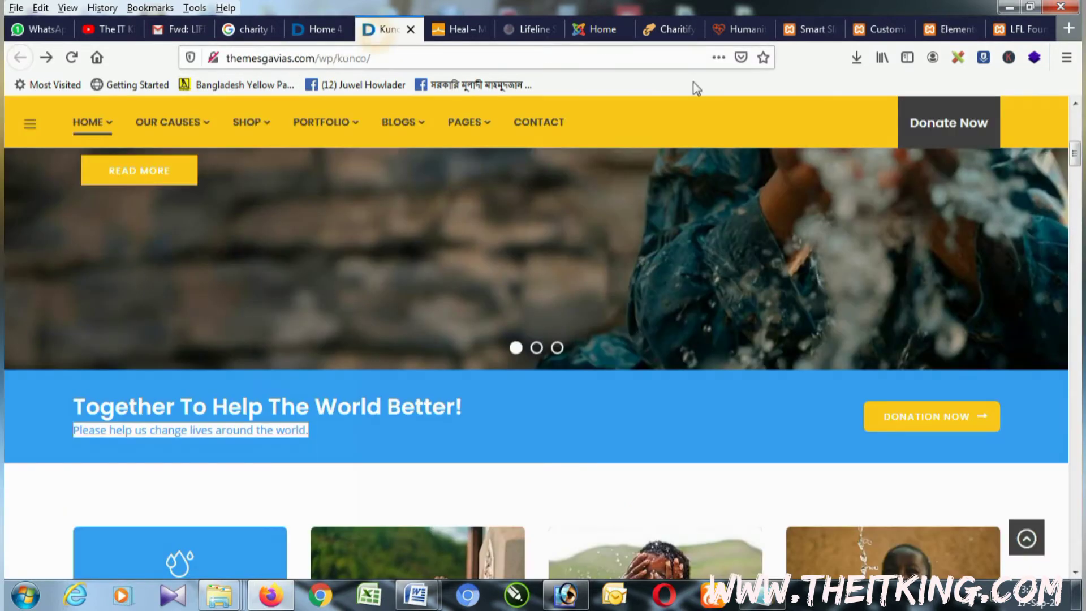
left_click(1016, 28)
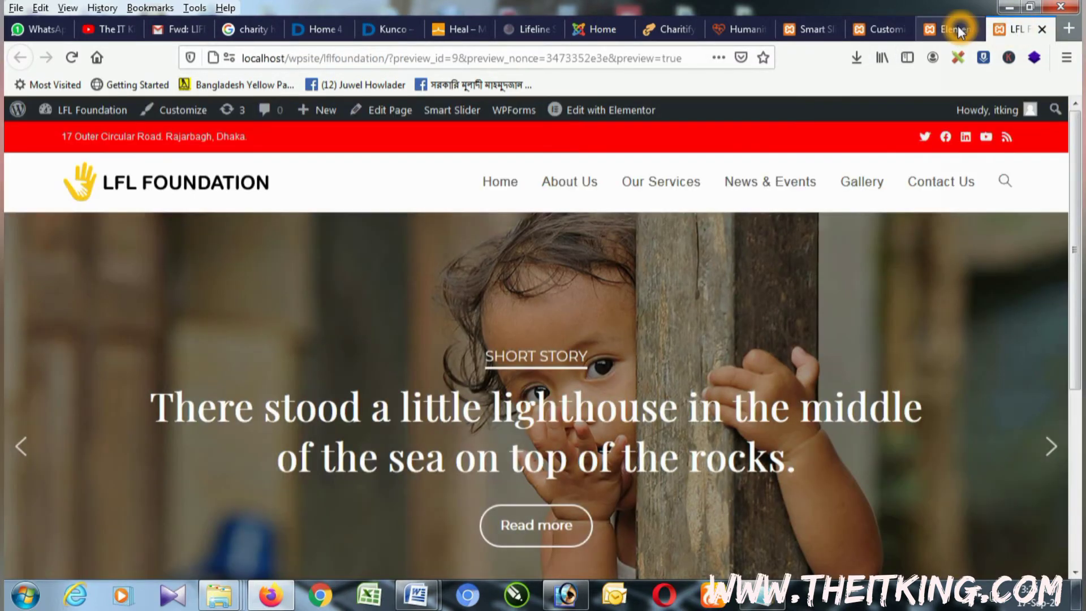
left_click(960, 32)
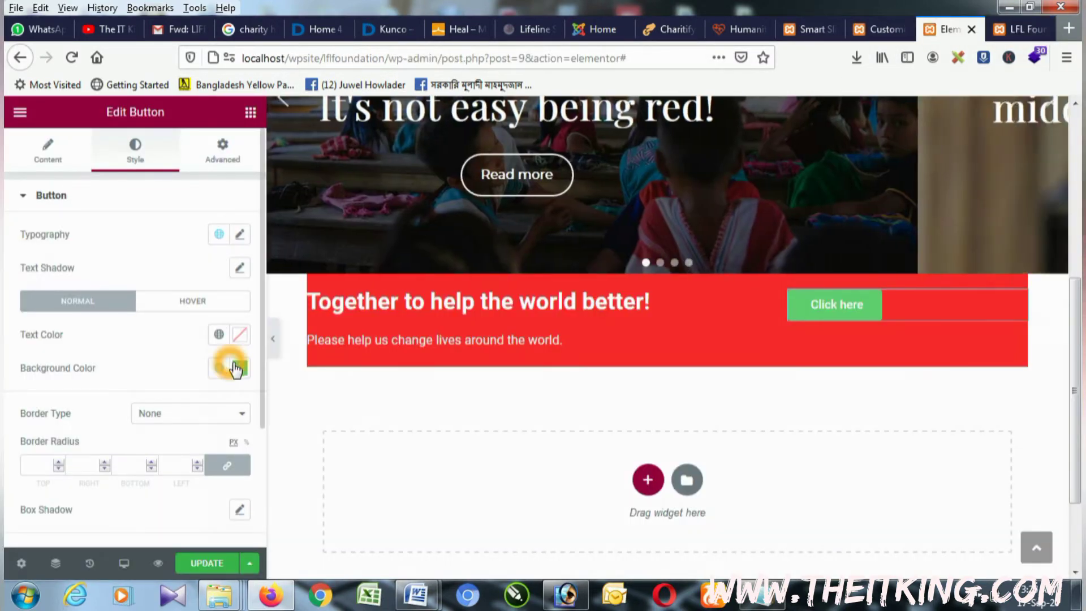
left_click(240, 367)
left_click(239, 149)
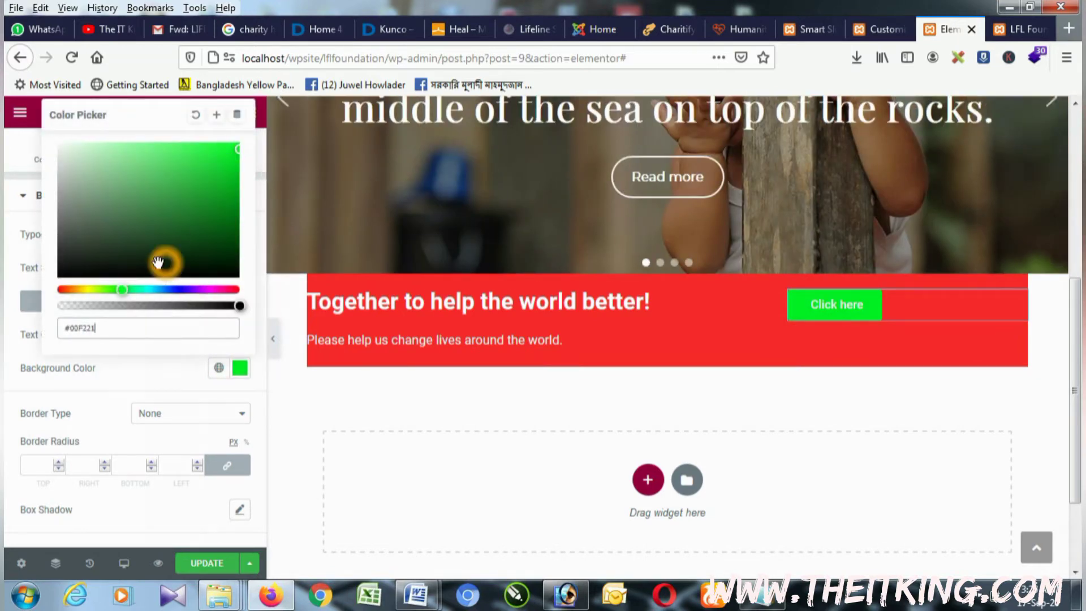
left_click(87, 290)
left_click(200, 163)
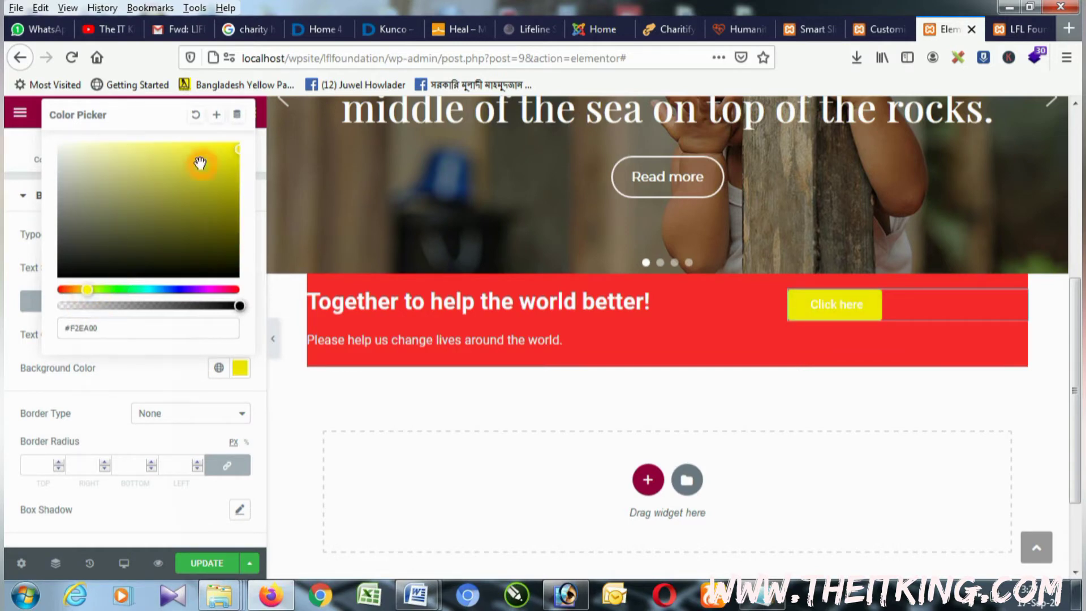
mouse_move(224, 171)
left_mouse_down()
mouse_move(219, 185)
mouse_move(213, 146)
mouse_move(235, 154)
left_mouse_up()
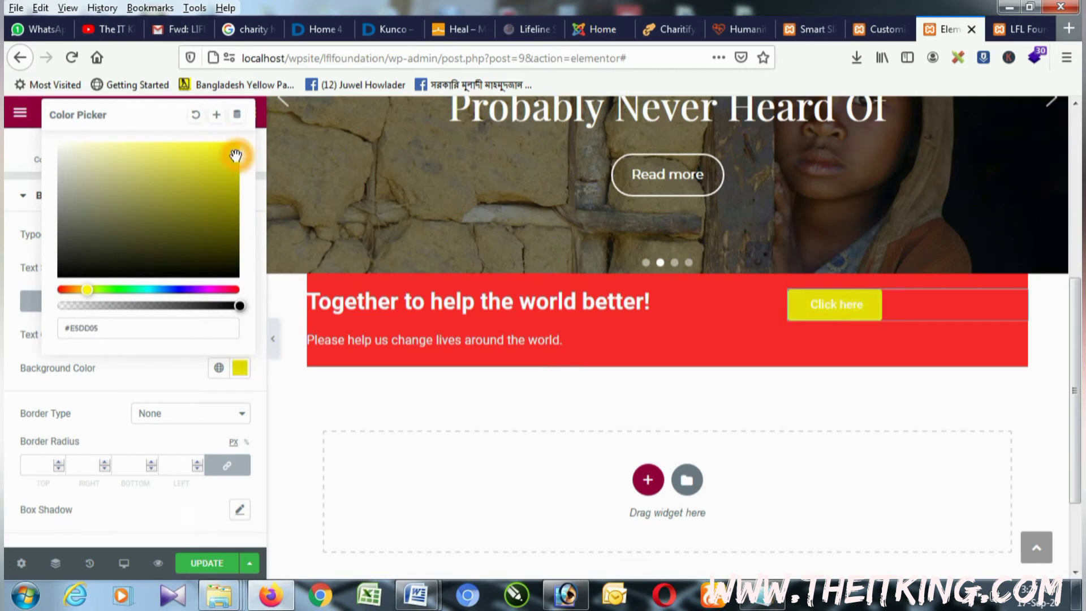
left_click(176, 369)
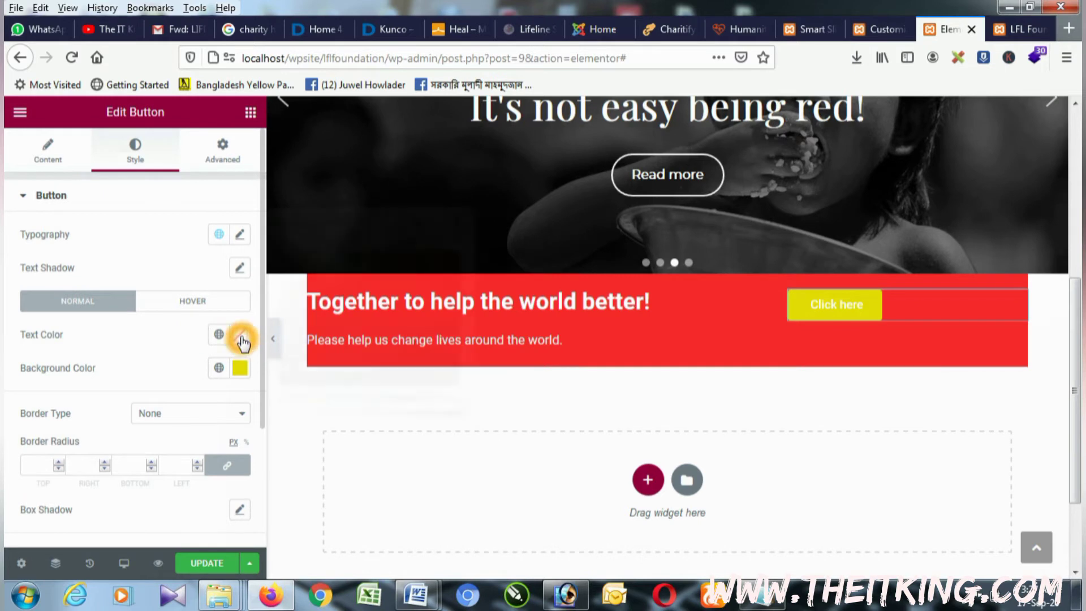
Change the yellow button's text color to dark gray.
left_click(242, 342)
left_click(307, 300)
left_click(280, 335)
Set the yellow button's size to Large.
left_click(50, 150)
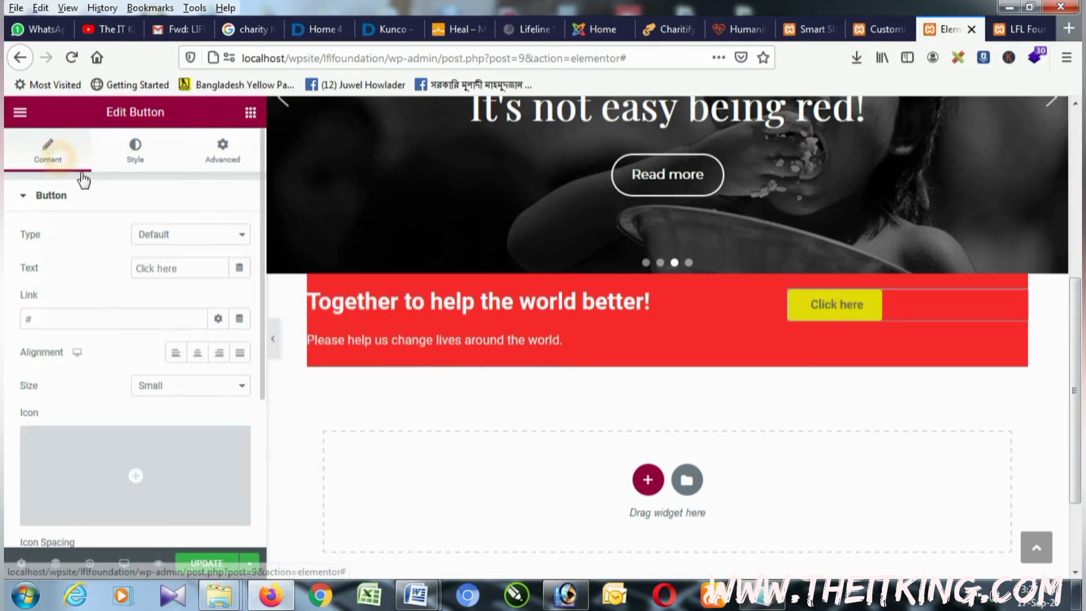
left_click(164, 390)
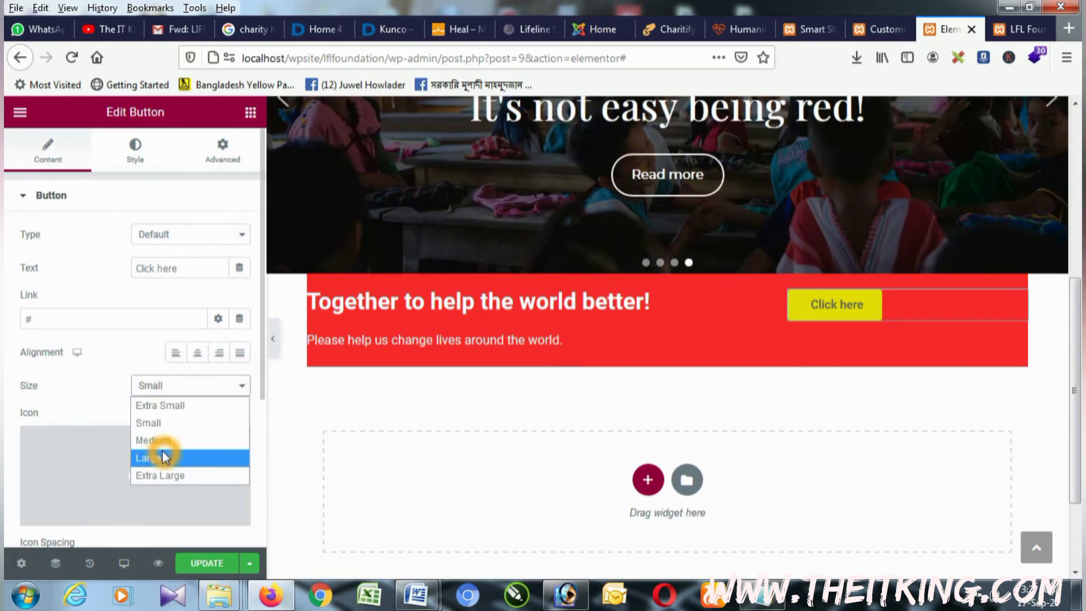
left_click(159, 458)
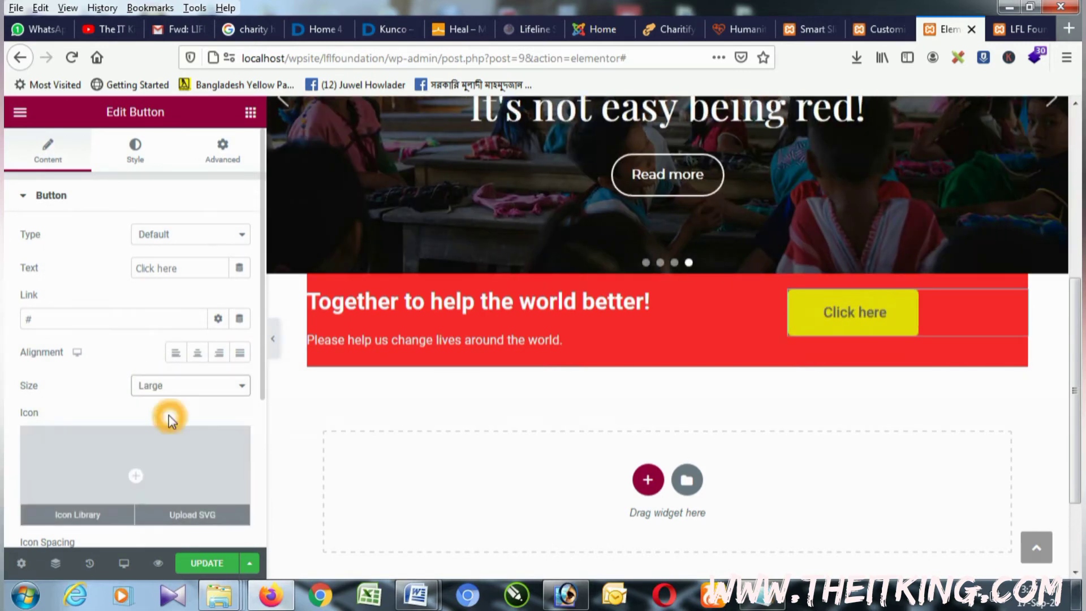
Round the button with a border radius of 50 px on all corners and update the page.
left_click(137, 164)
scroll(201, 385, "down", 1)
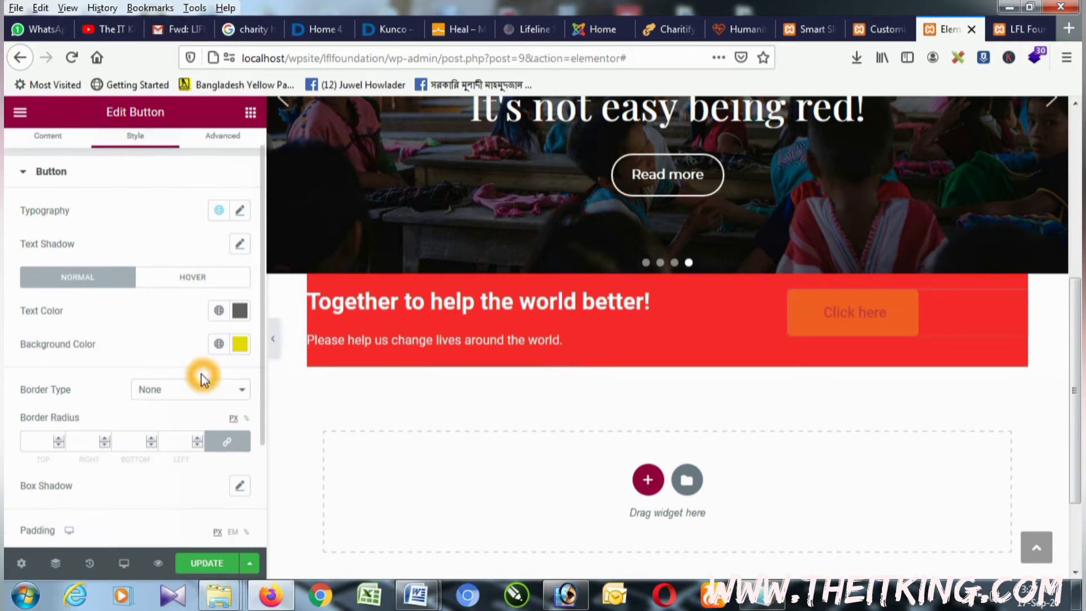
left_click(41, 442)
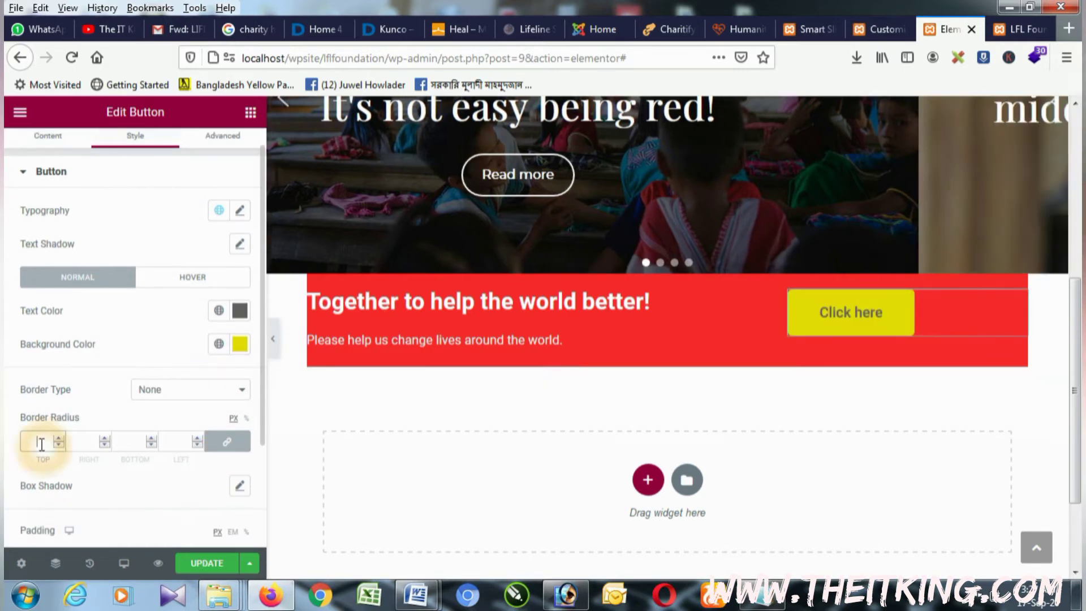
type("50")
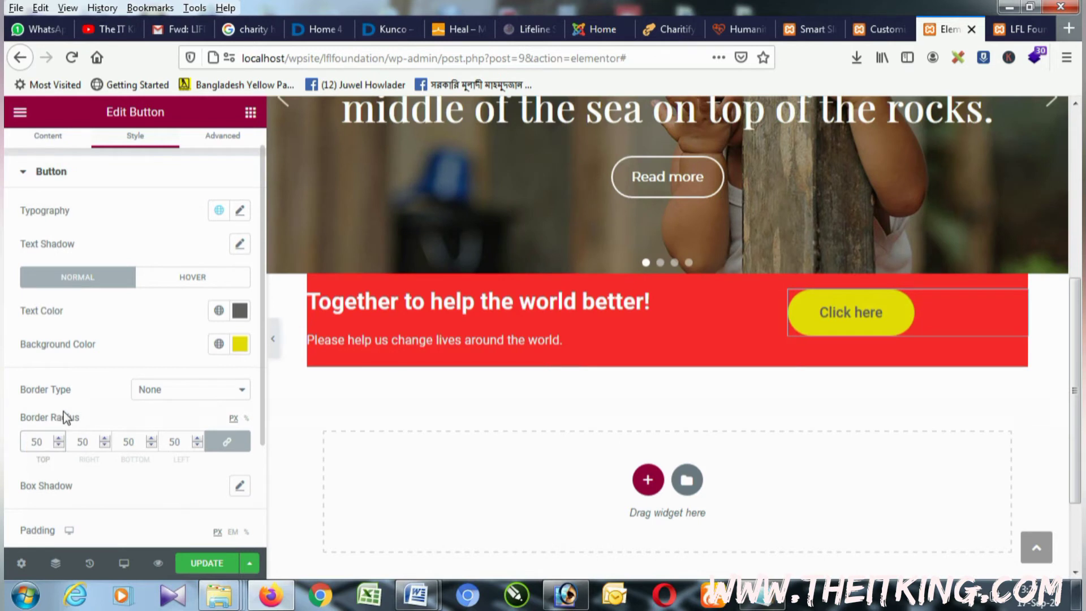
left_click(207, 564)
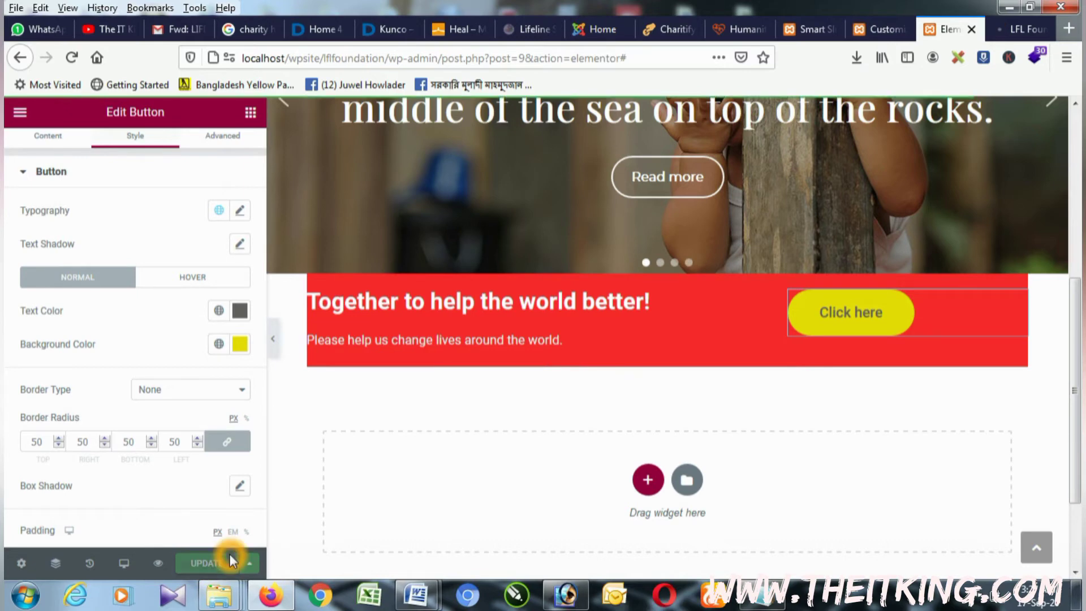
Check the red banner with its rounded button in the LFL Foundation site preview.
left_click(1004, 35)
scroll(939, 186, "down", 3)
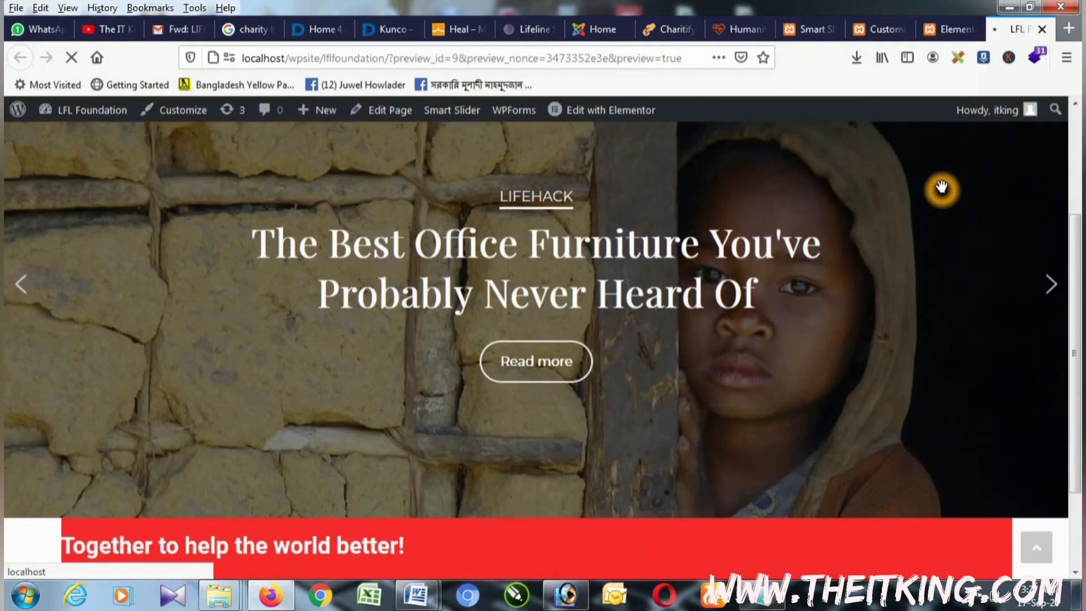
scroll(956, 176, "down", 2)
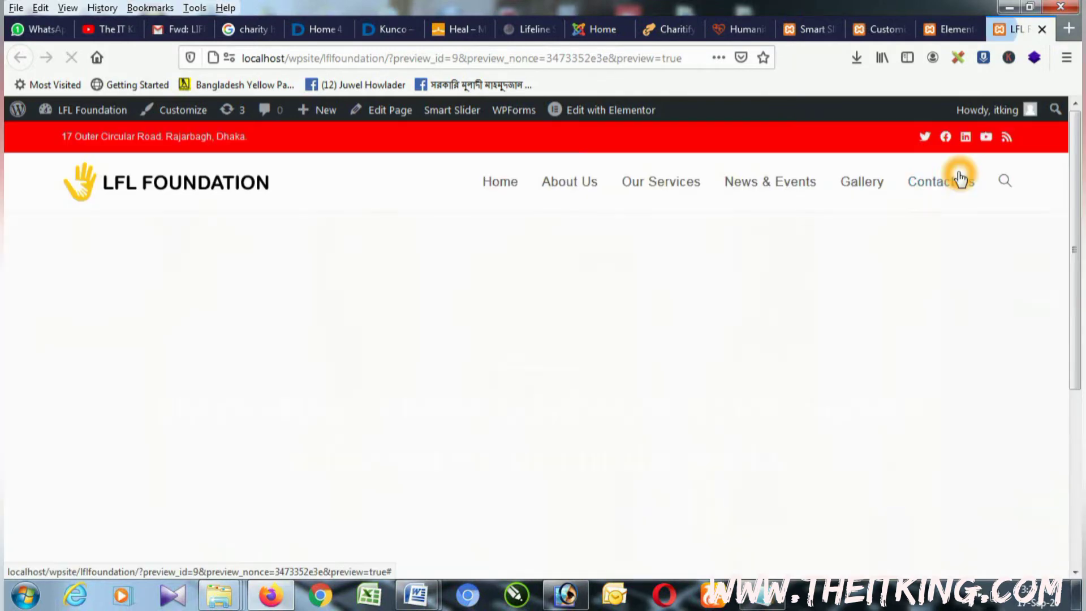
scroll(960, 176, "down", 5)
scroll(966, 208, "down", 1)
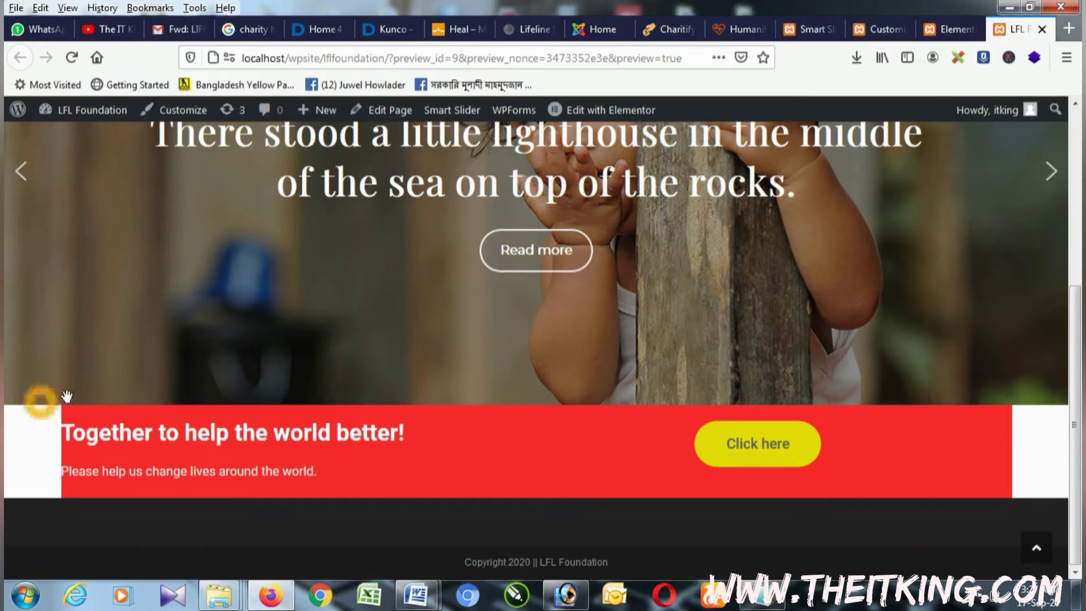
Return to the Elementor editor and open the red section's layout settings.
left_click(946, 27)
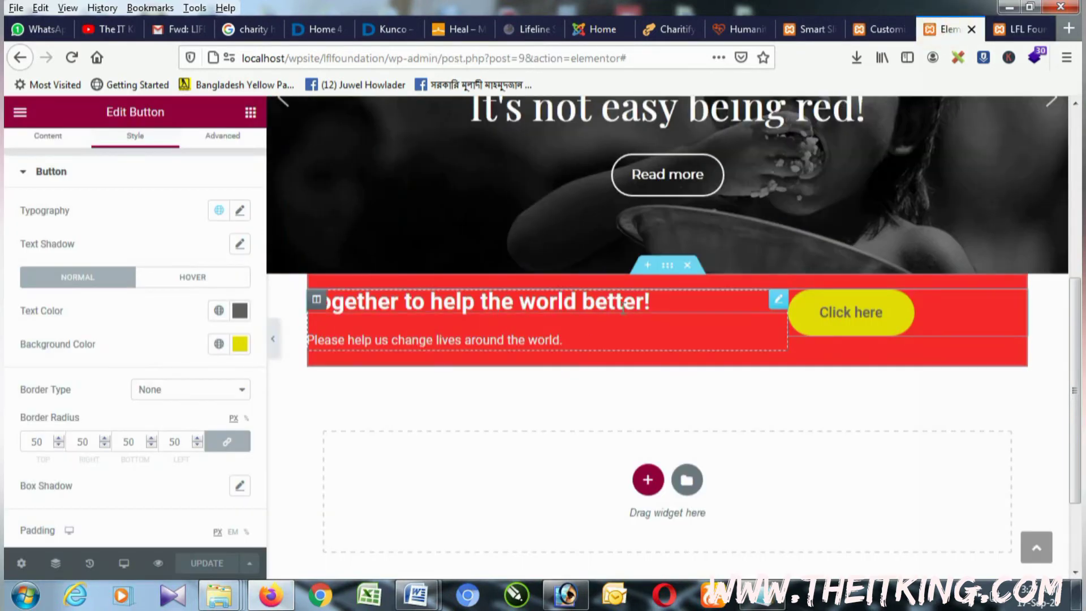
left_click(670, 266)
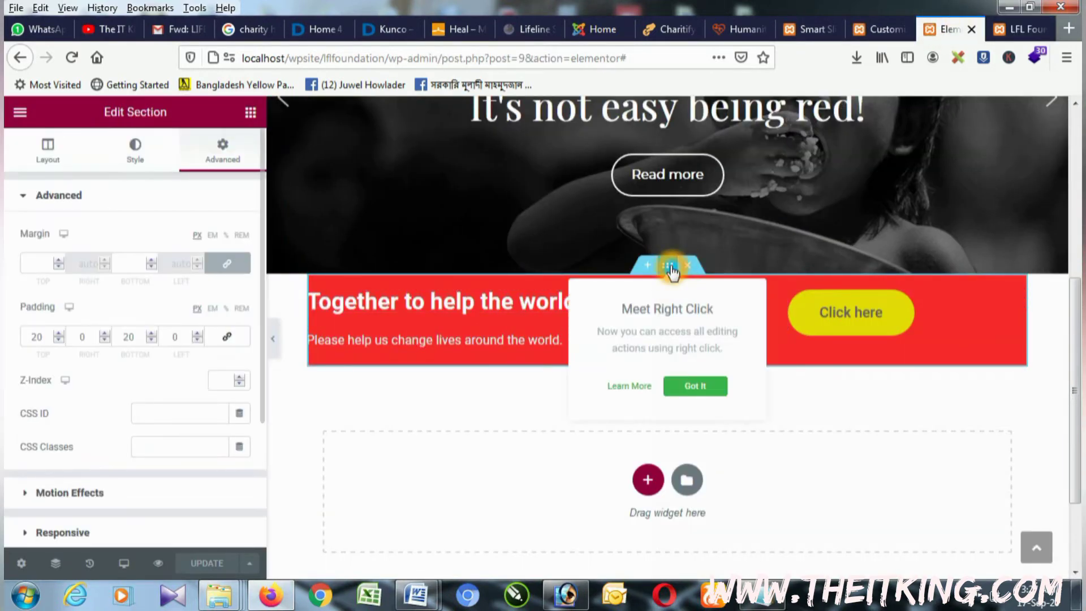
left_click(50, 164)
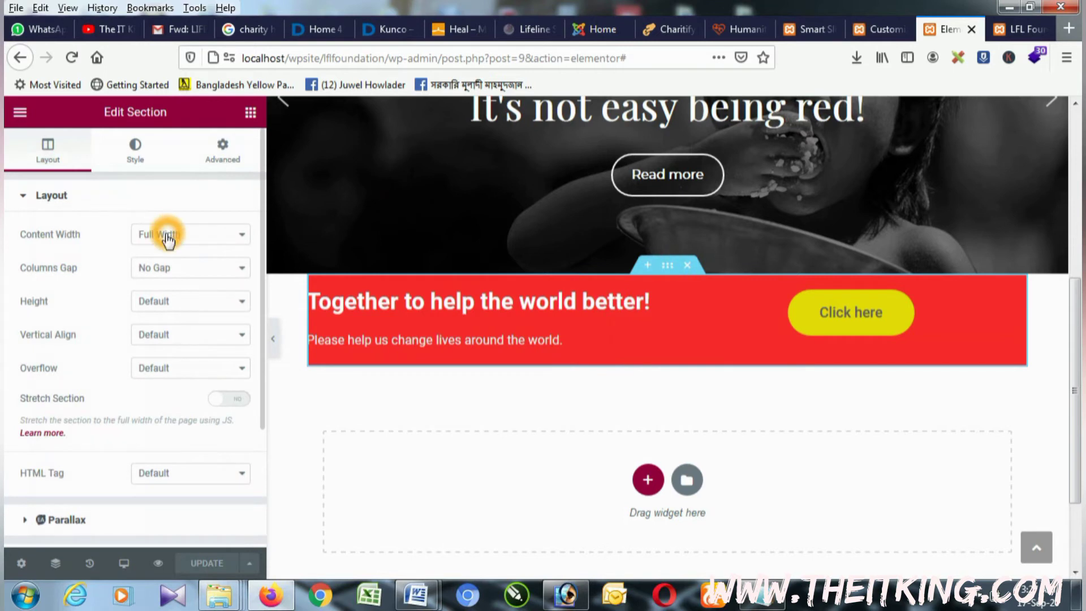
left_click(412, 304)
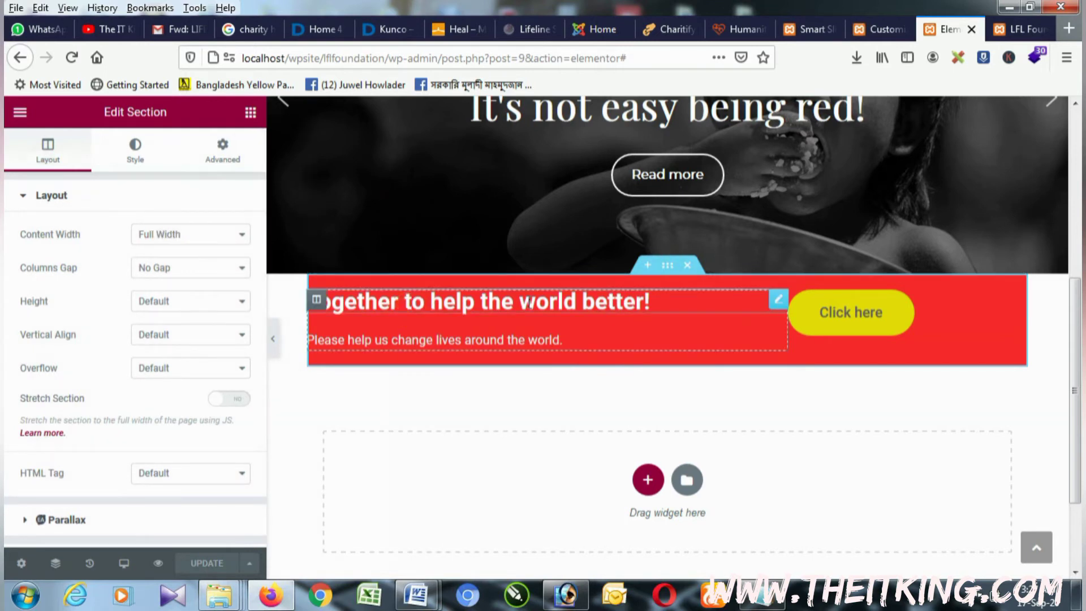
left_click(668, 266)
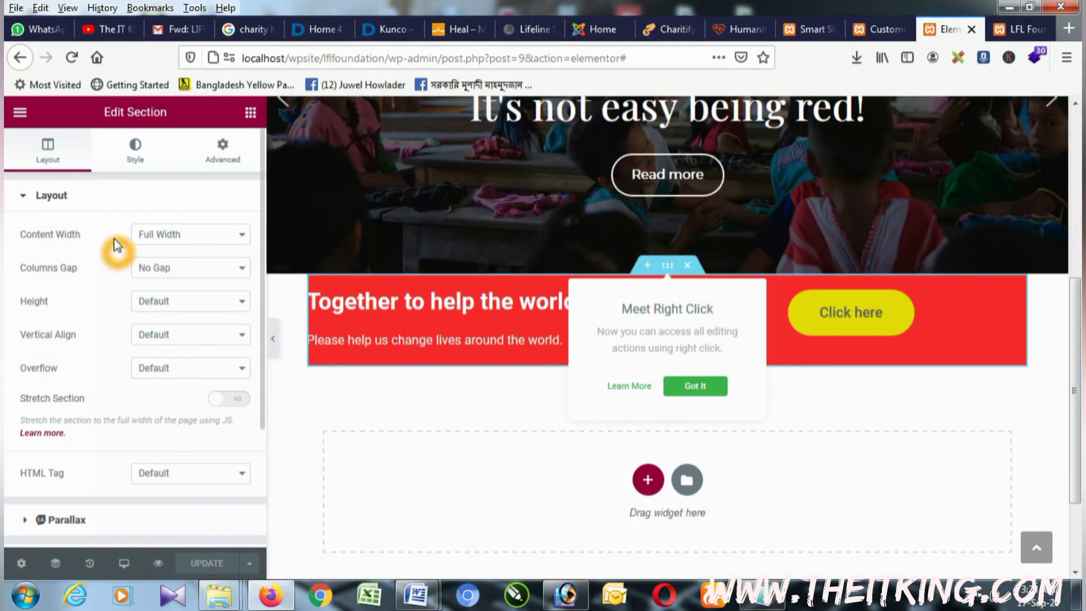
left_click(48, 152)
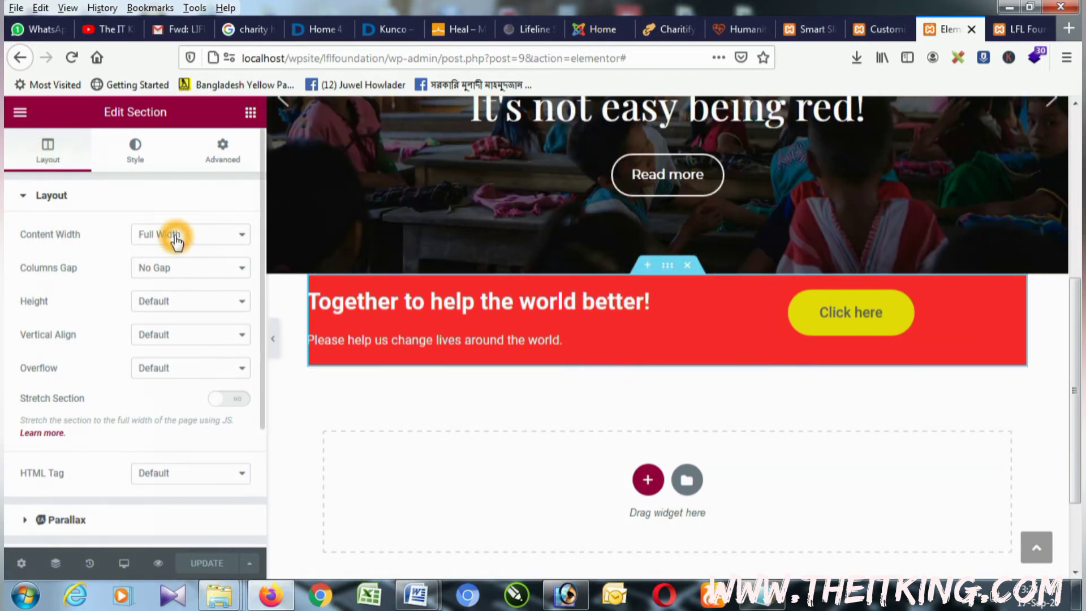
left_click(20, 112)
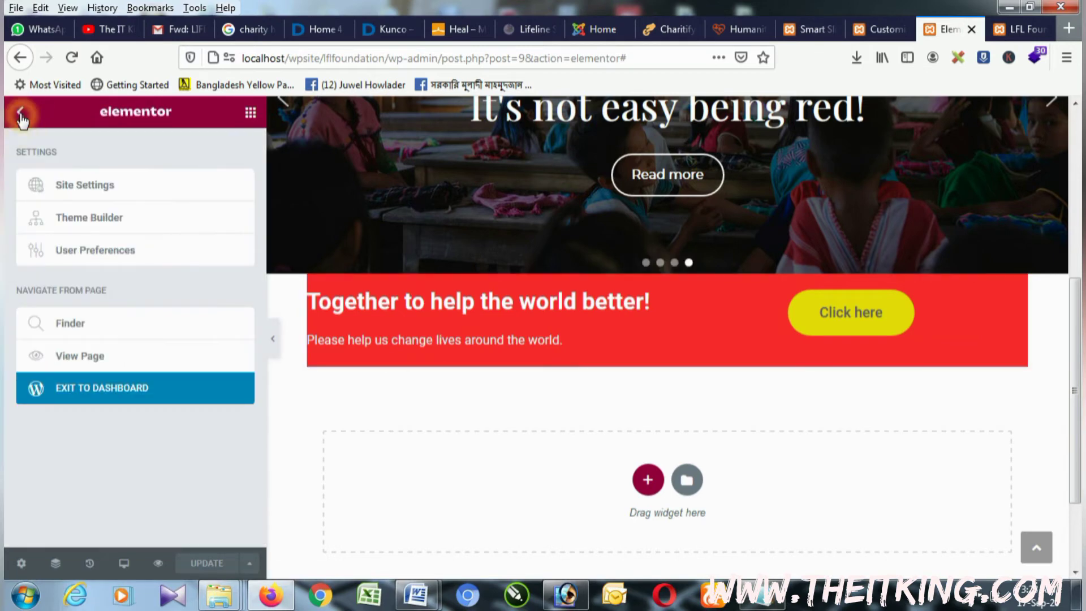
left_click(660, 271)
left_click(667, 281)
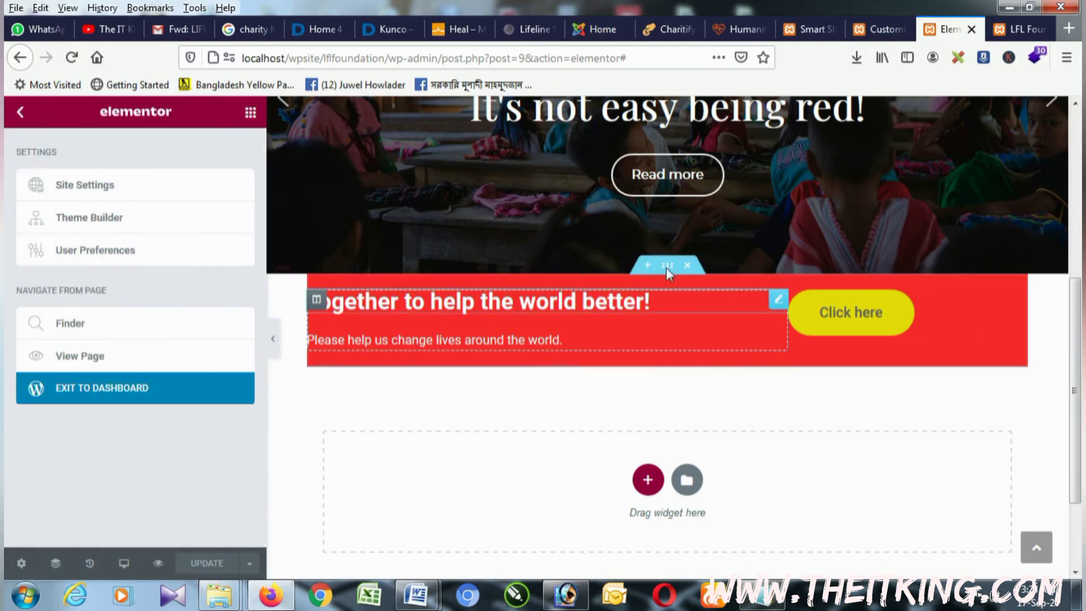
left_click(668, 273)
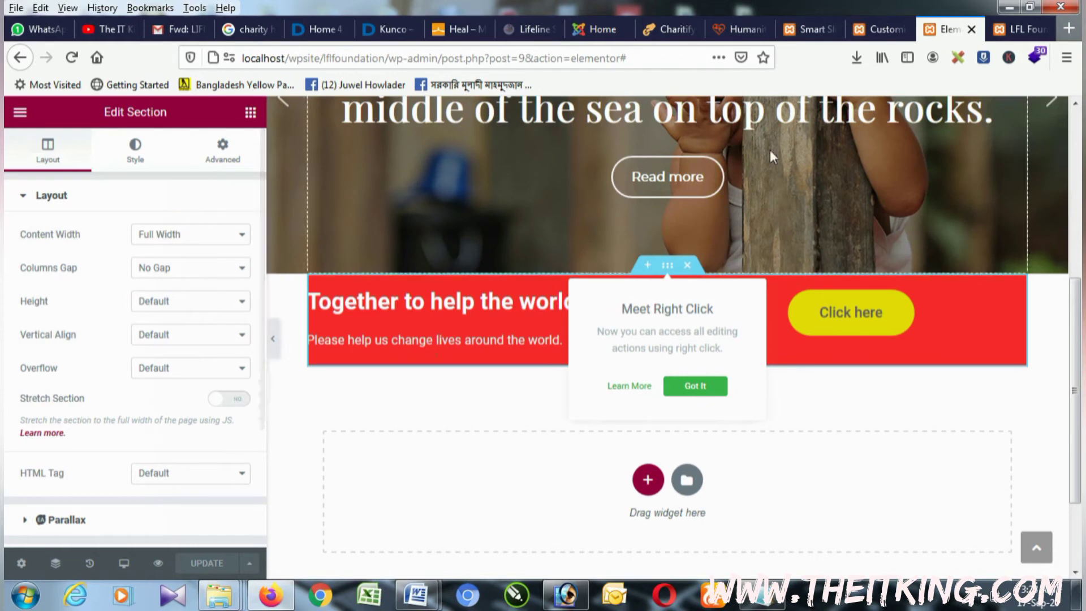
Check the banner's side margins in the site preview and enable Stretch Section for the red section.
left_click(1026, 32)
left_click(36, 459)
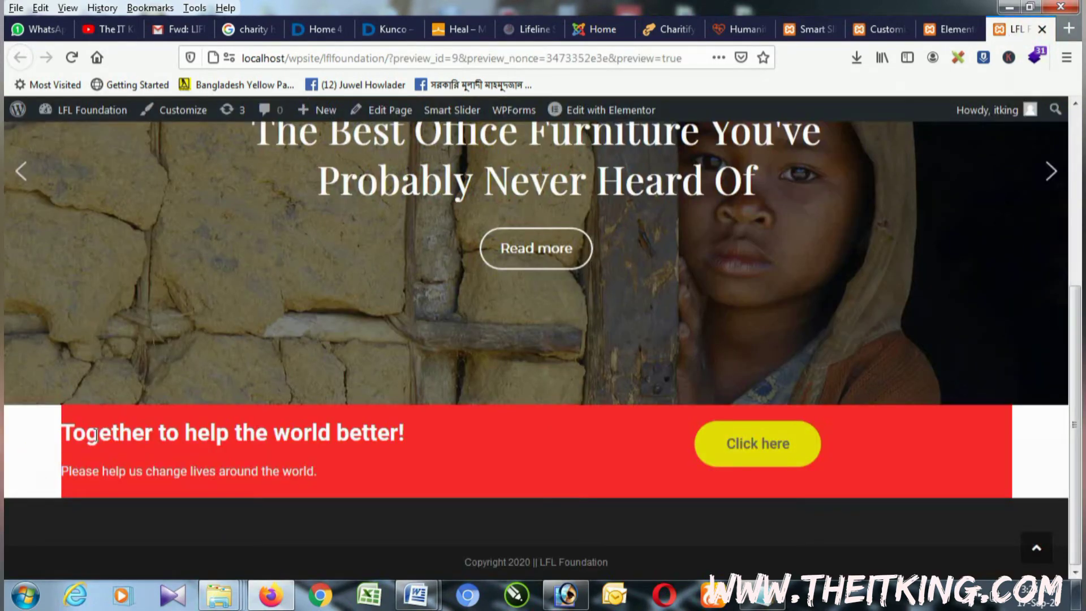
left_click(932, 34)
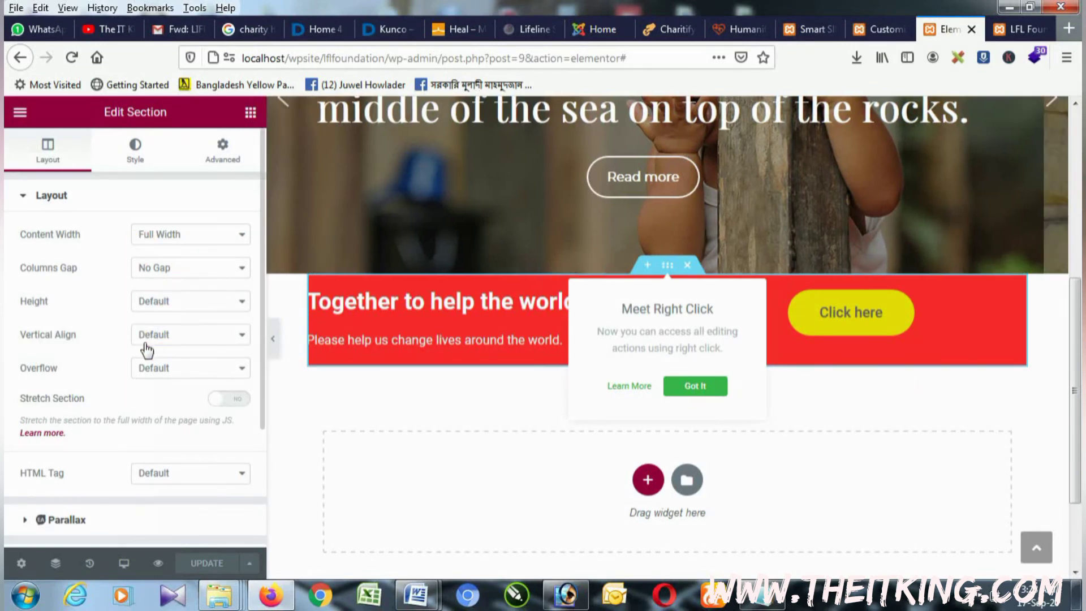
left_click(99, 306)
left_click(228, 399)
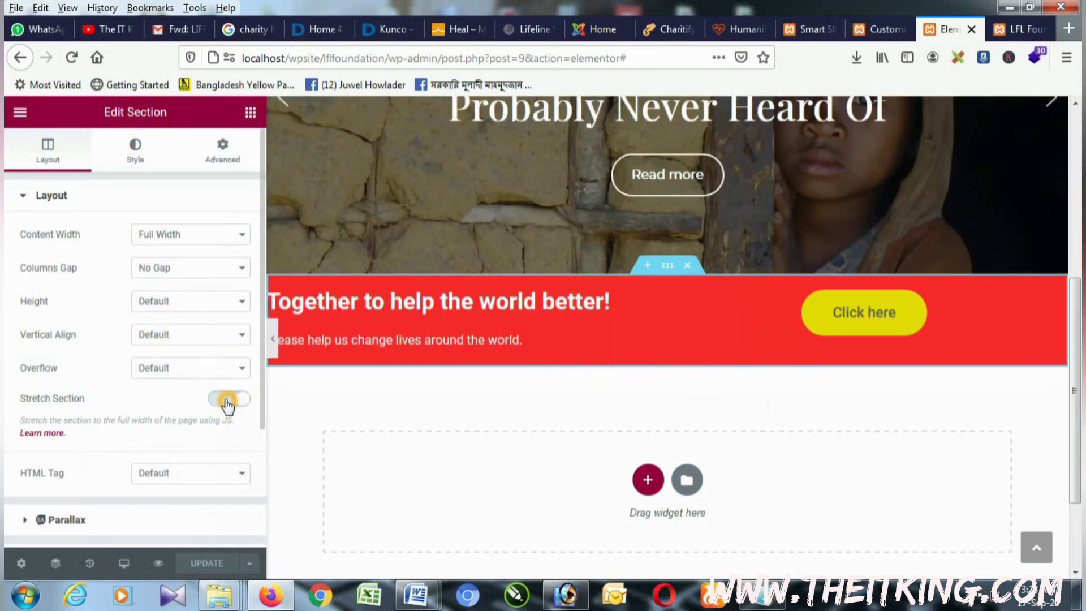
left_click(90, 401)
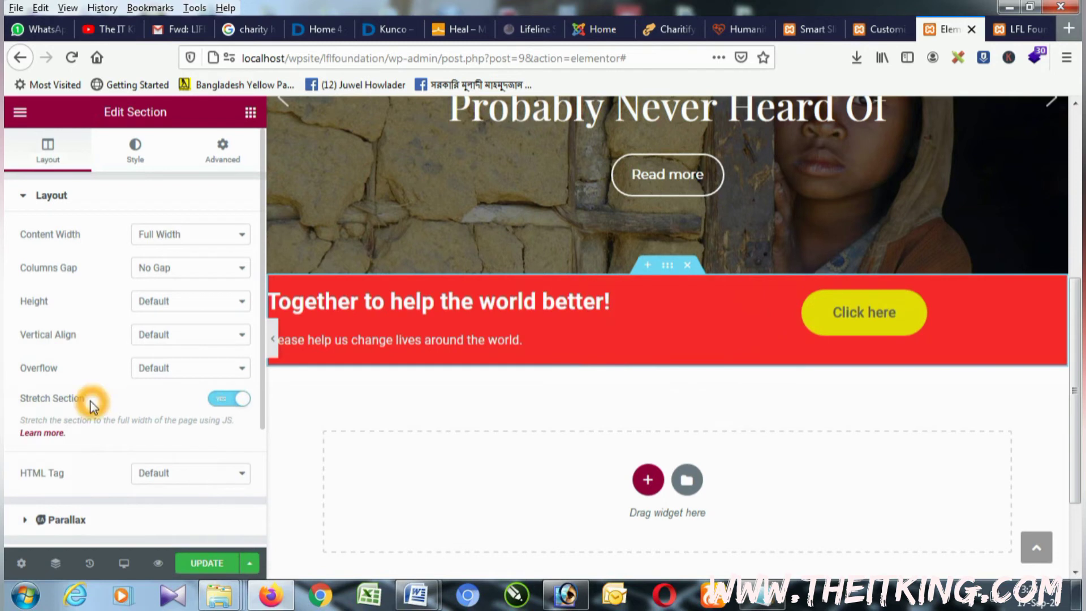
left_click_drag(97, 403, 21, 405)
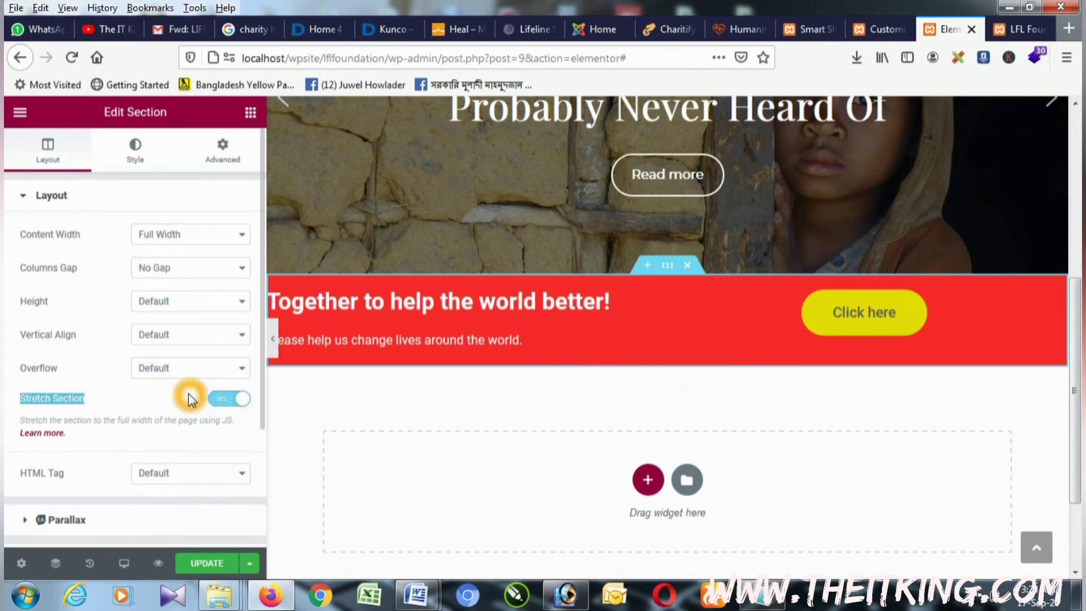
left_click(230, 400)
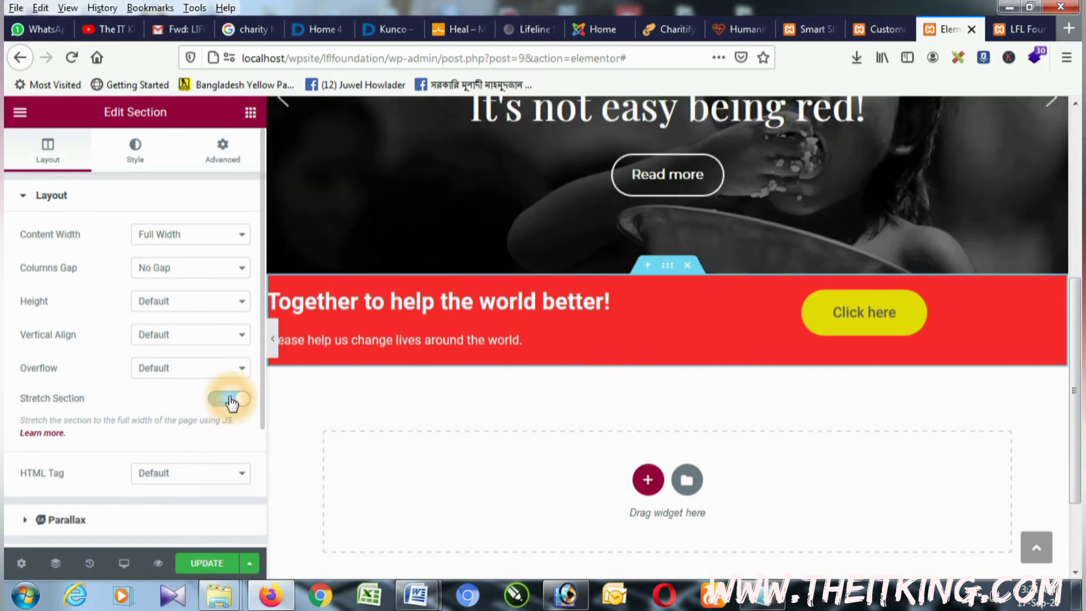
Set the red section's content width to Boxed, update the page, and check the banner in the site preview.
left_click(157, 238)
left_click(158, 251)
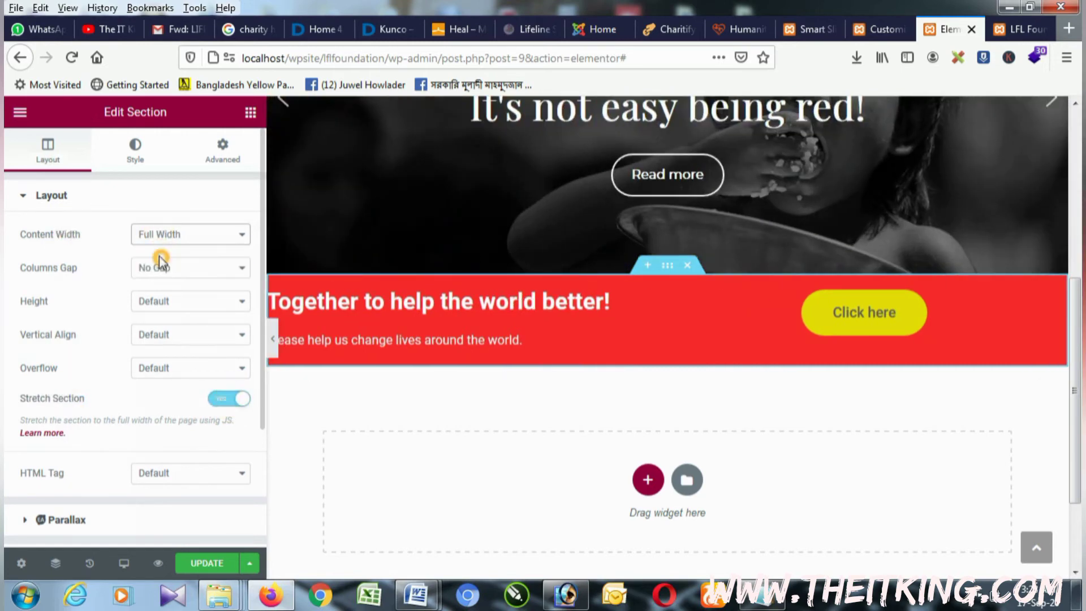
left_click(205, 564)
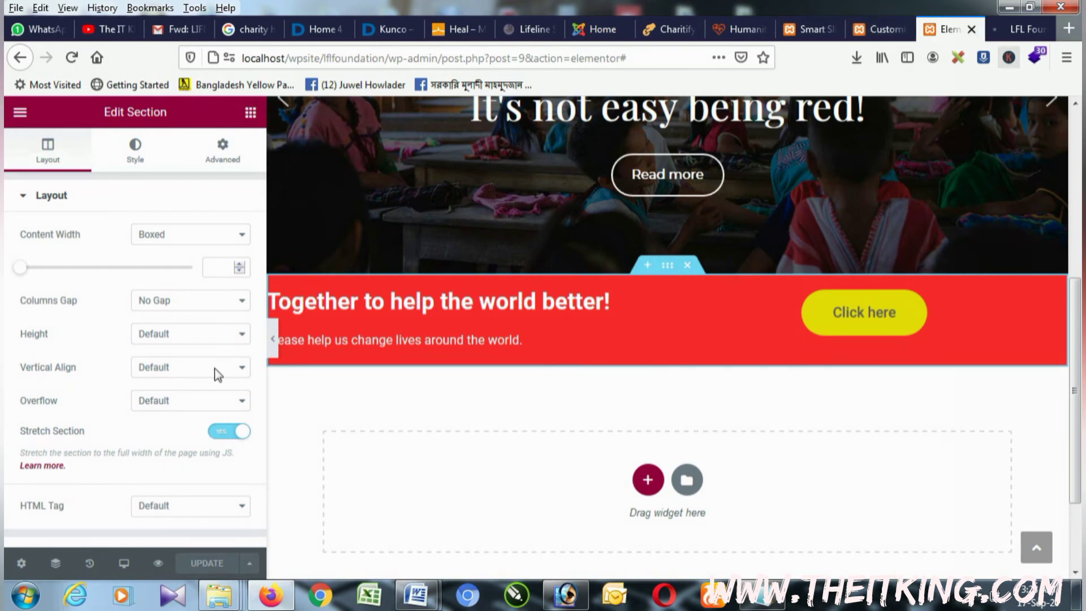
left_click(1017, 30)
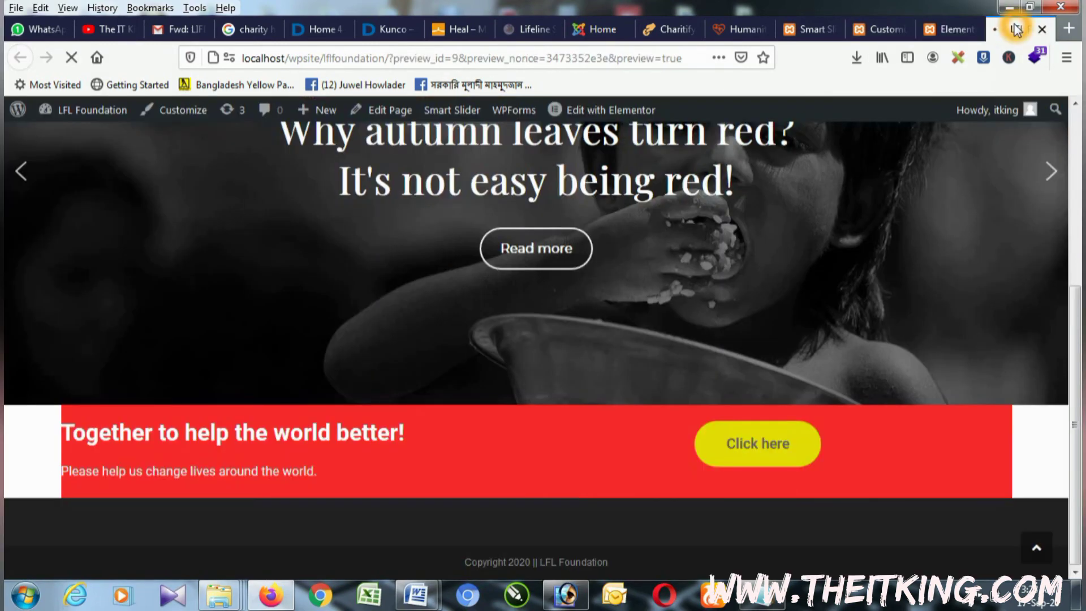
scroll(861, 262, "down", 2)
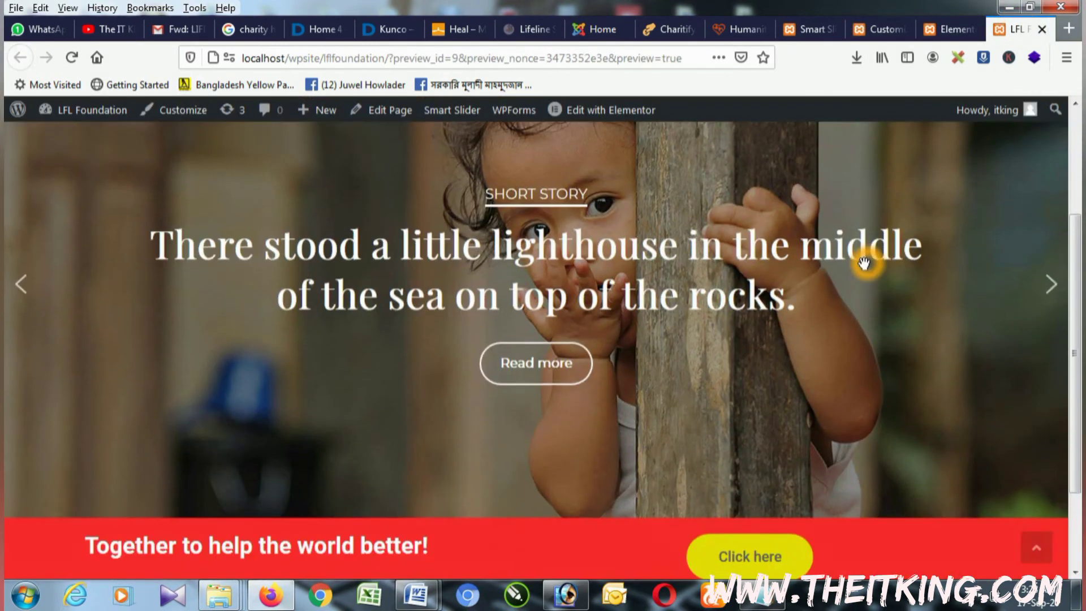
scroll(864, 263, "down", 2)
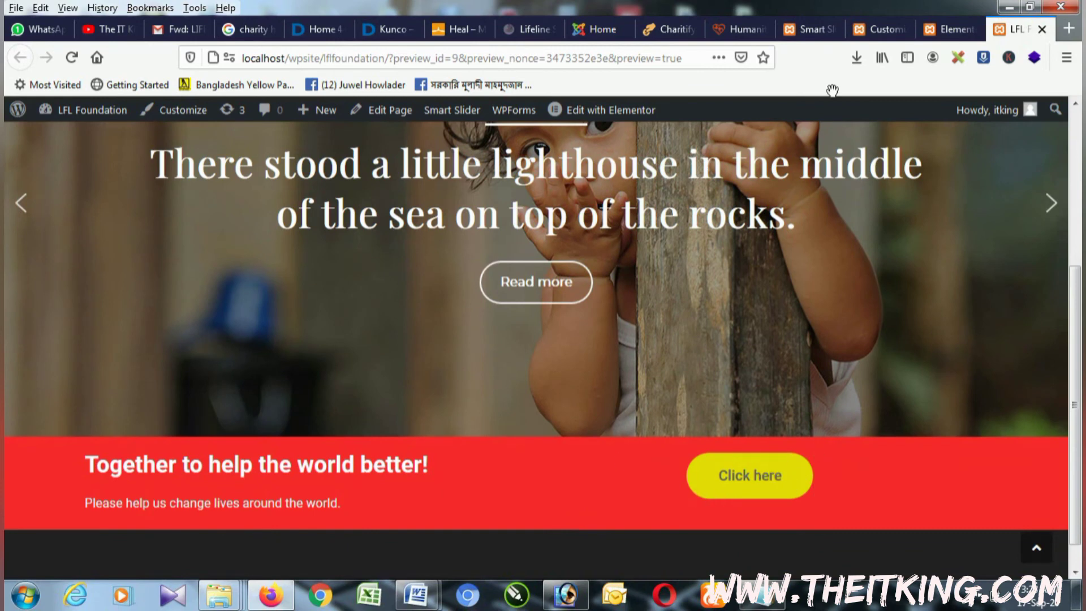
In the Elementor editor, align the yellow button to the right of its column and update the page.
left_click(955, 29)
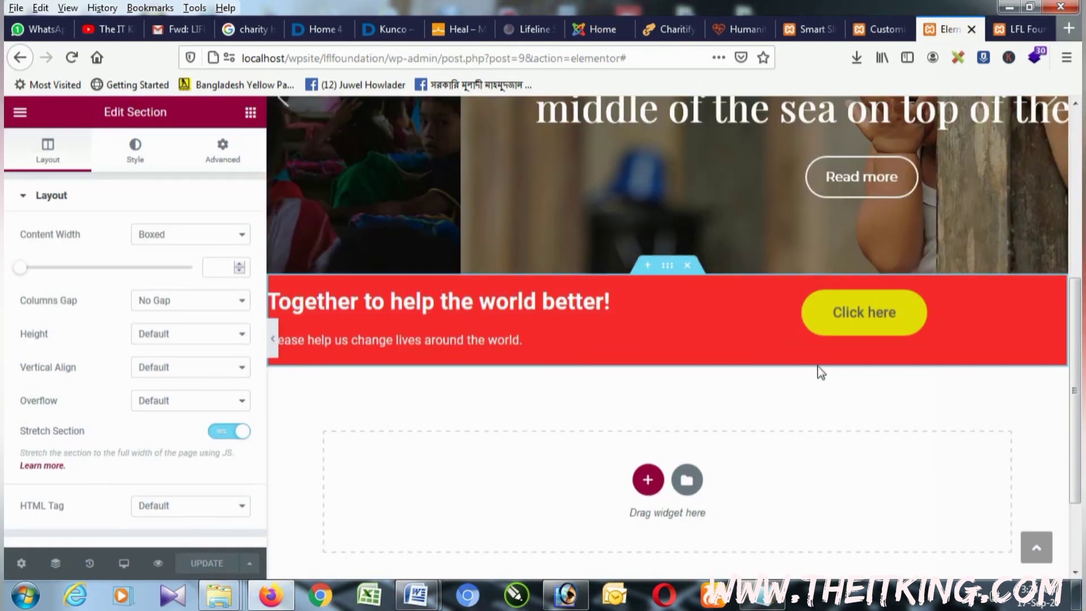
left_click(846, 329)
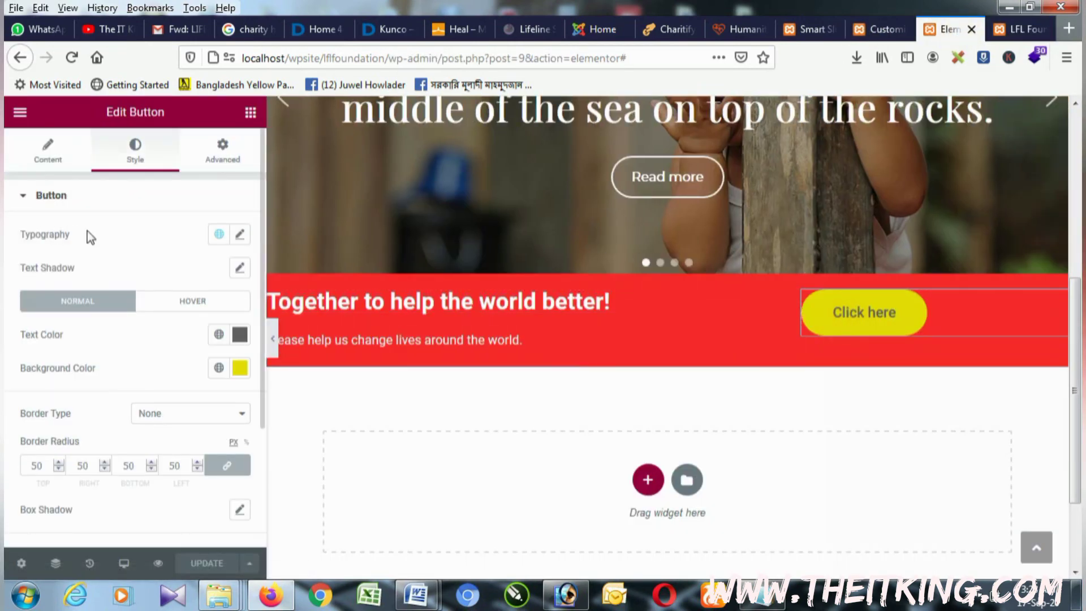
left_click(50, 167)
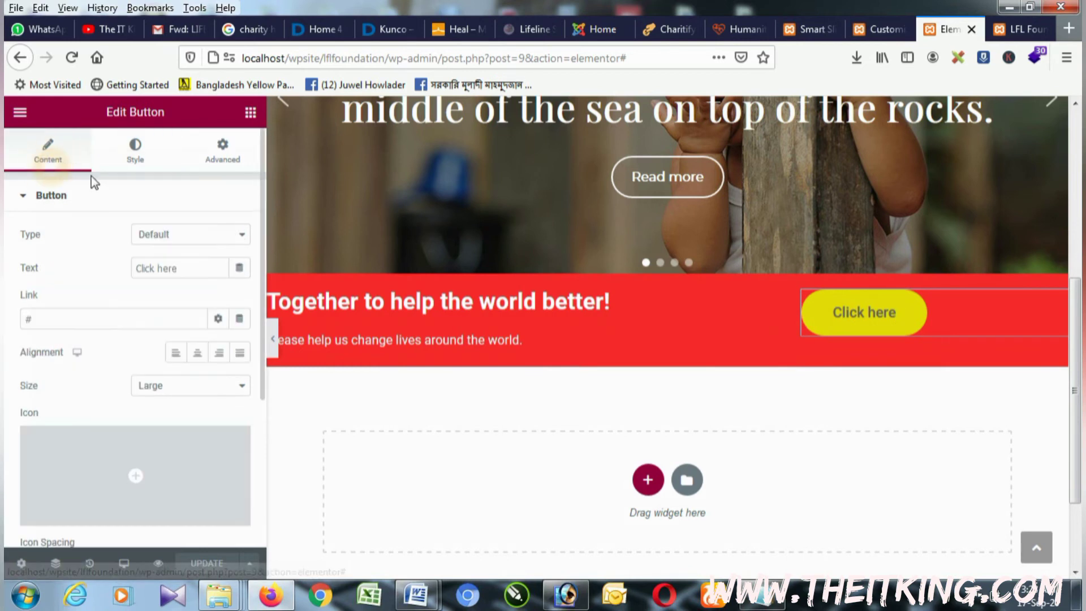
left_click(238, 354)
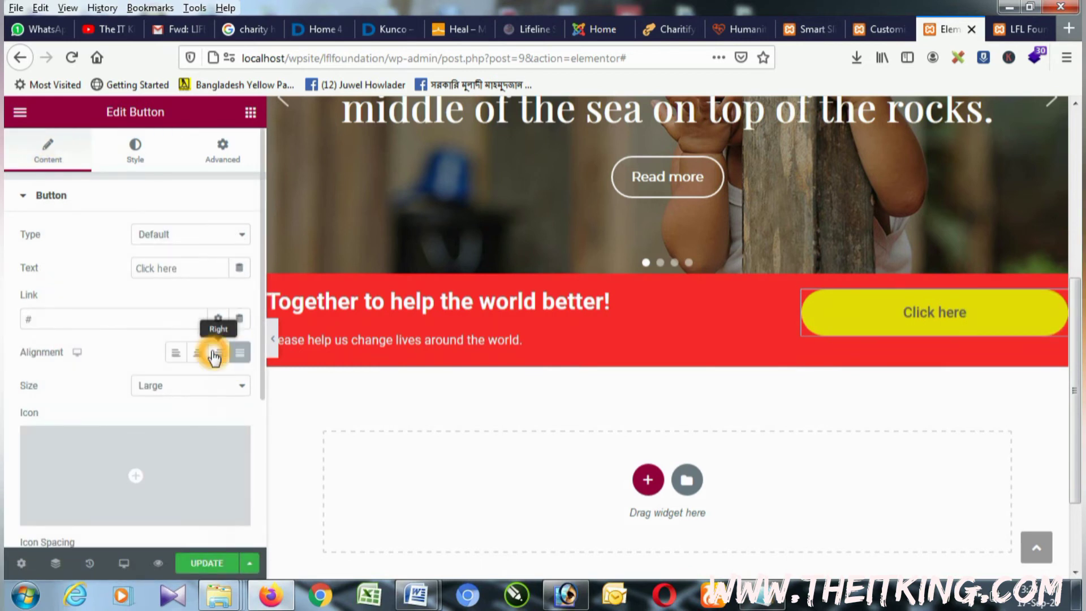
left_click(217, 354)
left_click(207, 564)
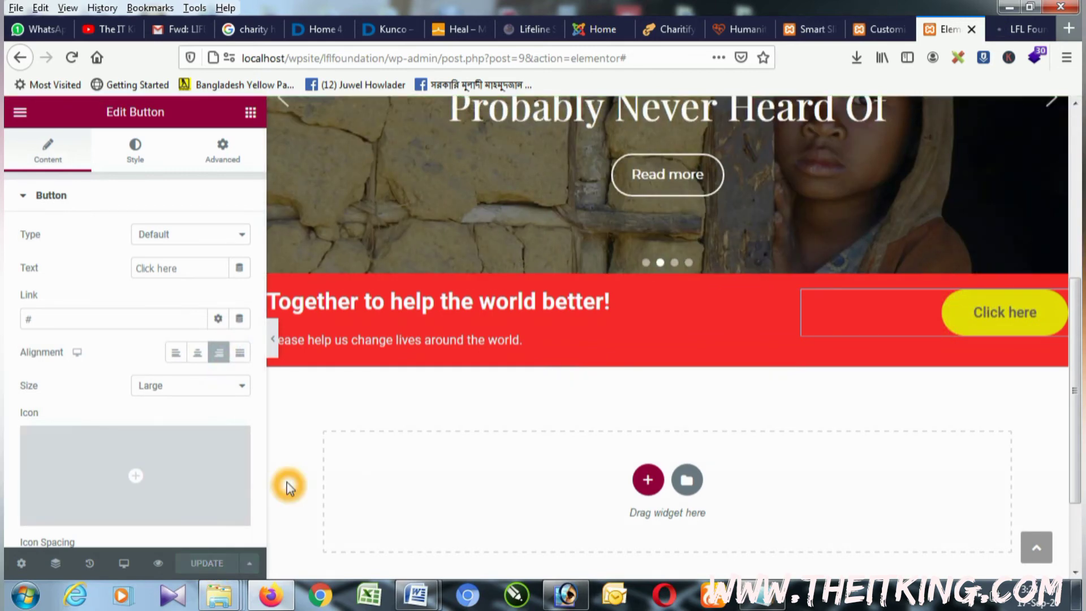
Check the banner in the site preview and compare it with the Kunco demo's call-to-action banner.
left_click(1005, 33)
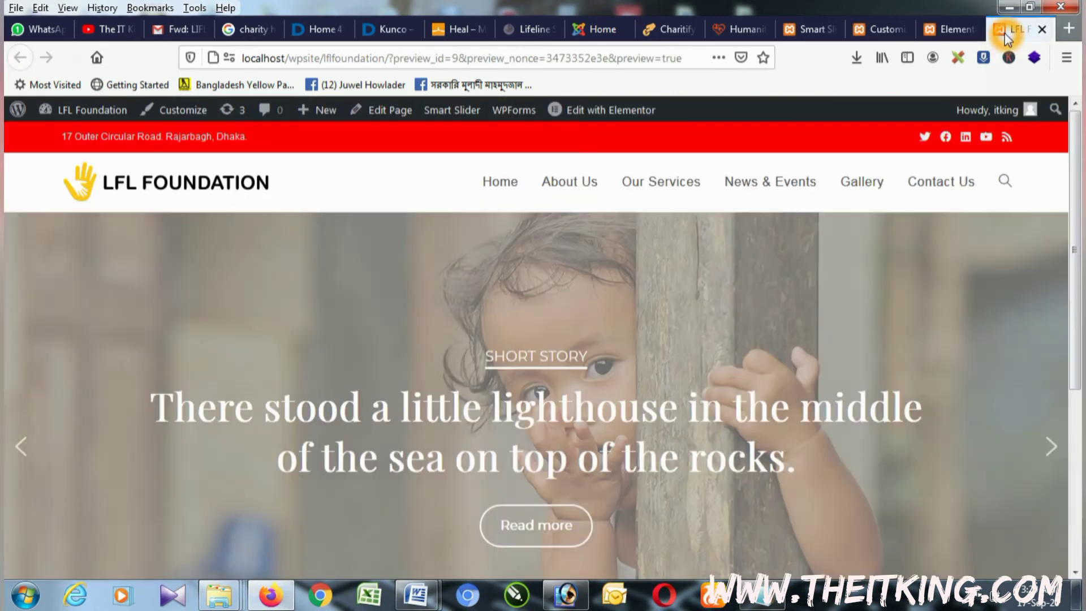
scroll(873, 262, "down", 5)
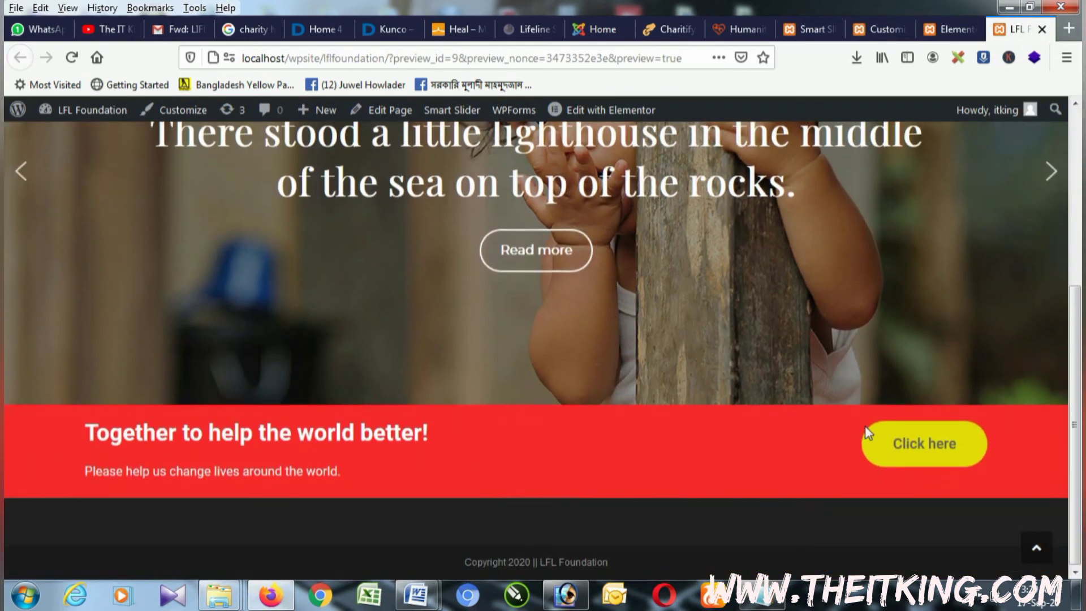
left_click(396, 28)
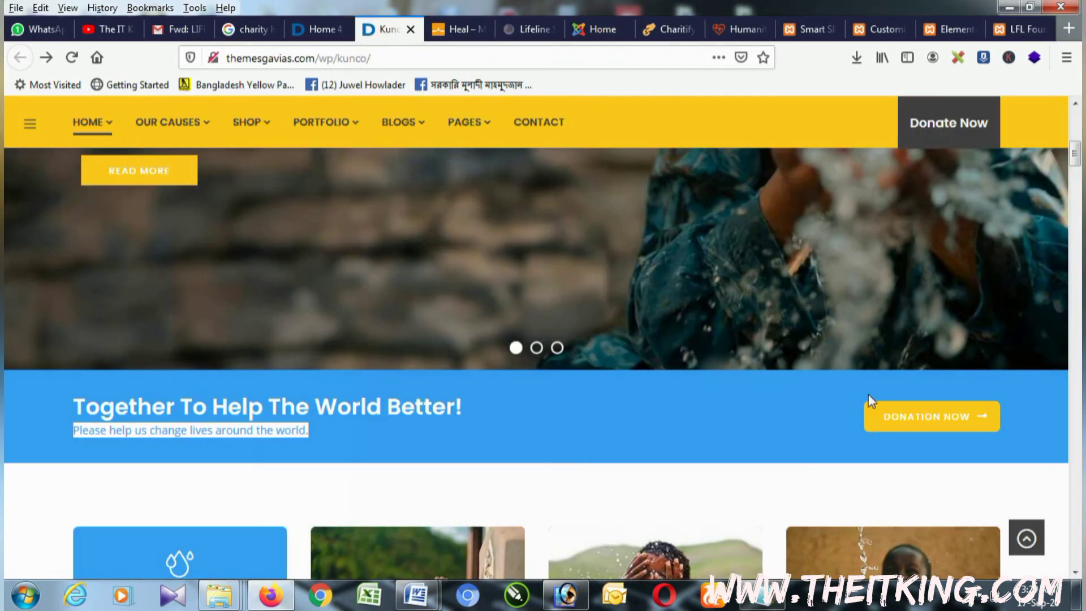
left_click(998, 32)
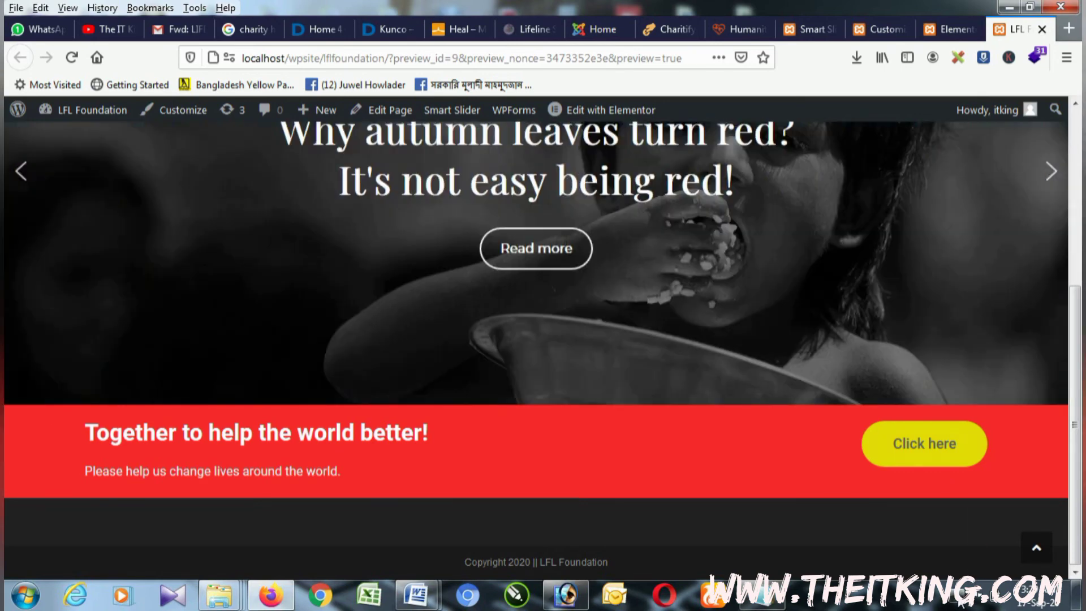
left_click(958, 596)
right_click(945, 497)
left_click(759, 424)
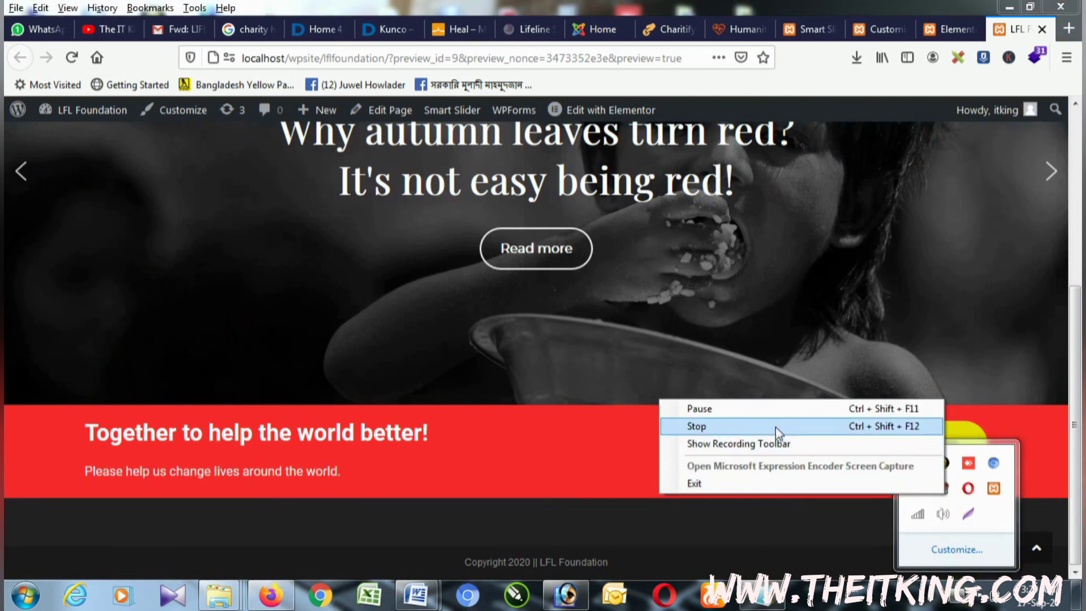